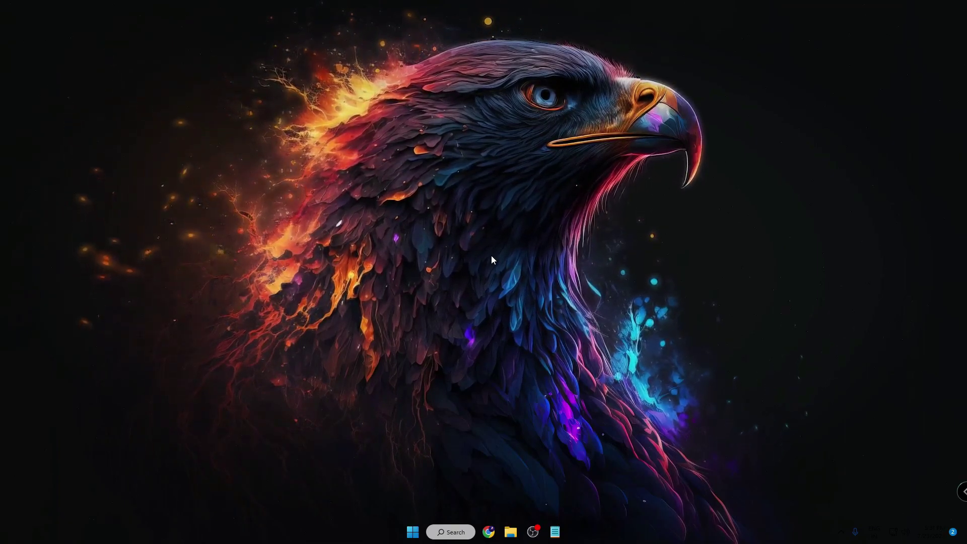
In Display settings, keep the screen resolution at the recommended 1920 × 1080
right_click(412, 533)
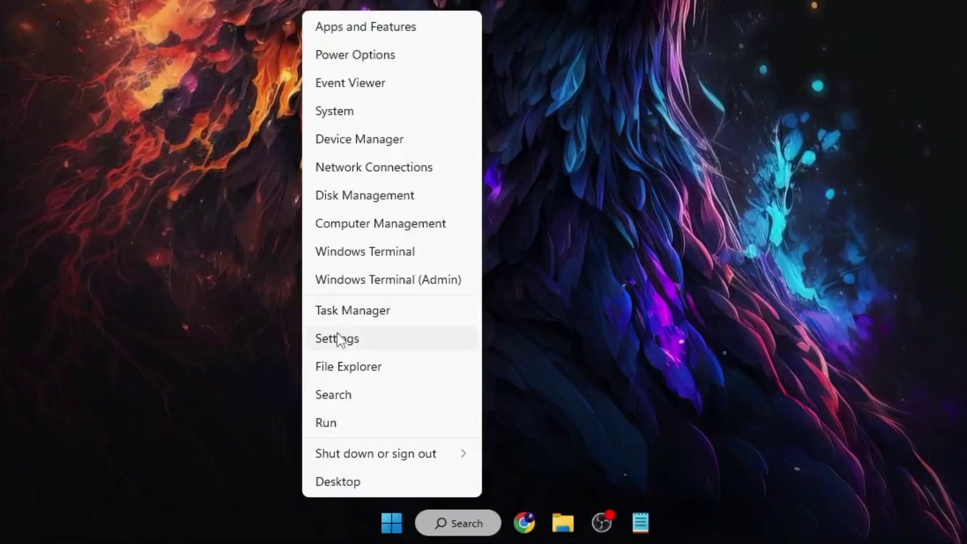
click(383, 426)
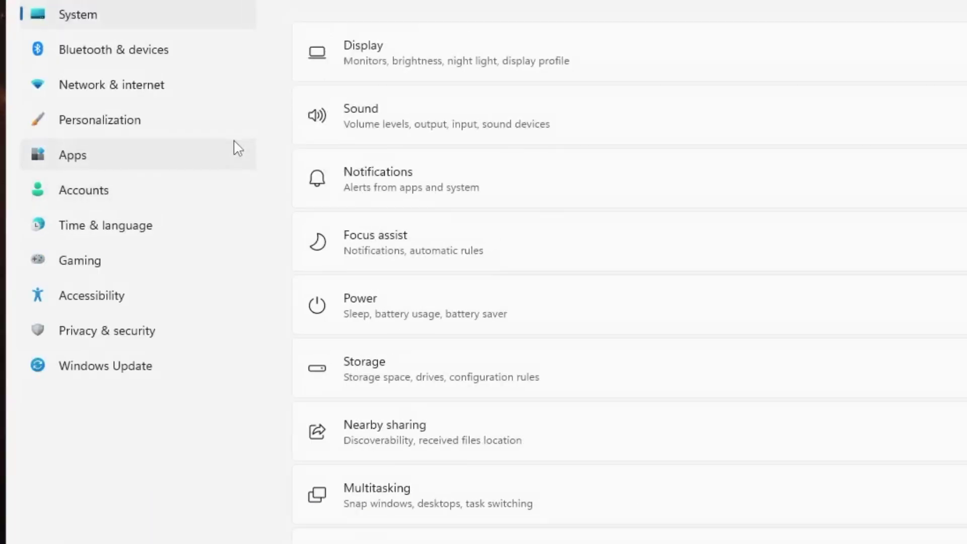
click(401, 73)
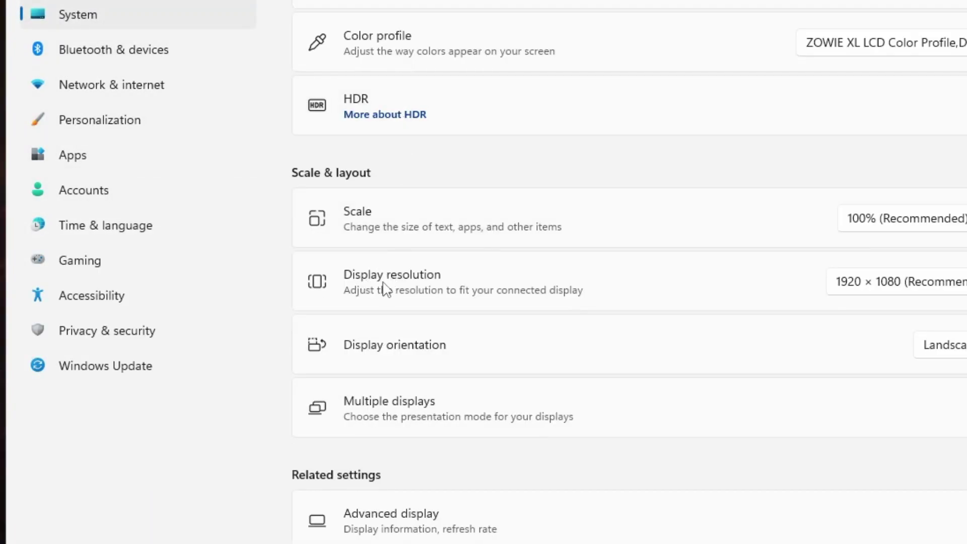
click(884, 287)
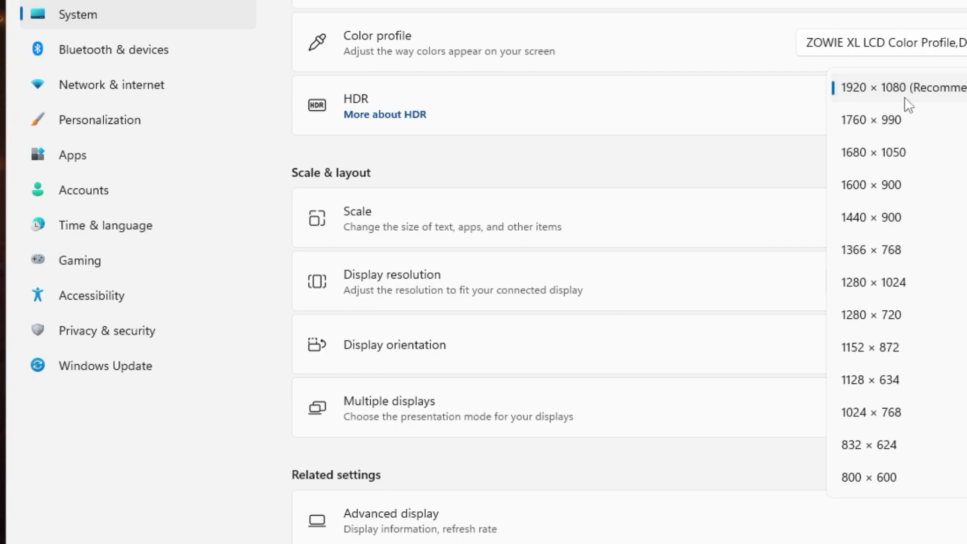
click(886, 87)
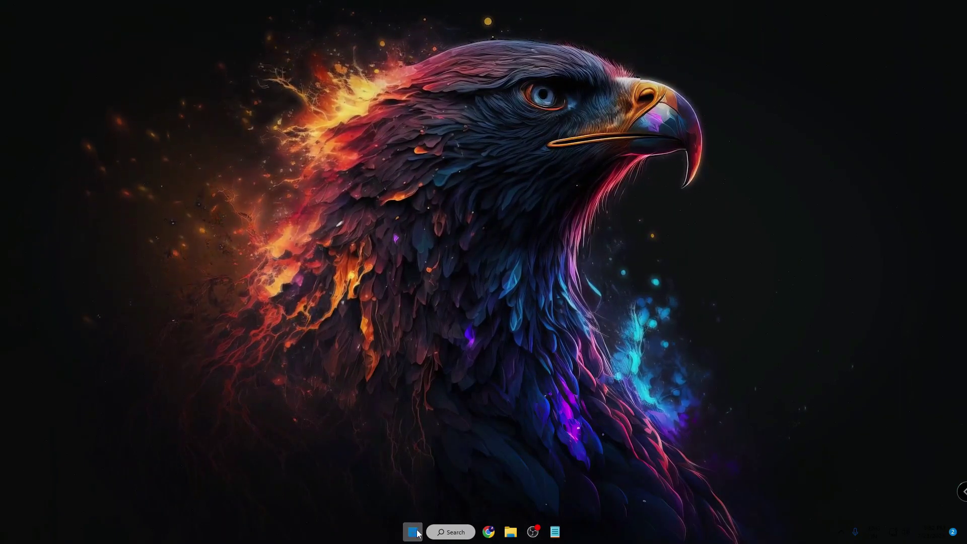
End the AsPowerBar.exe process in Task Manager, then close Task Manager
right_click(418, 533)
click(391, 406)
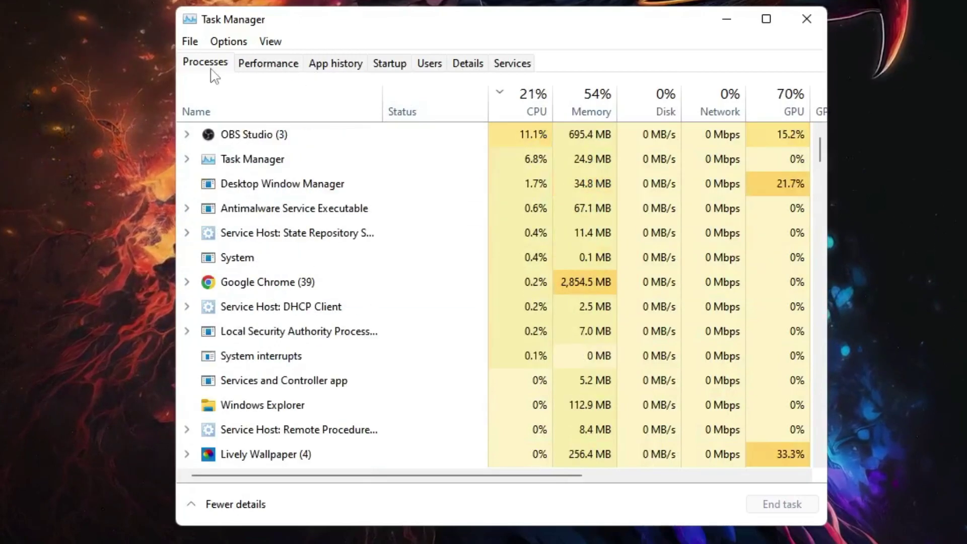
scroll(282, 233, down, 3)
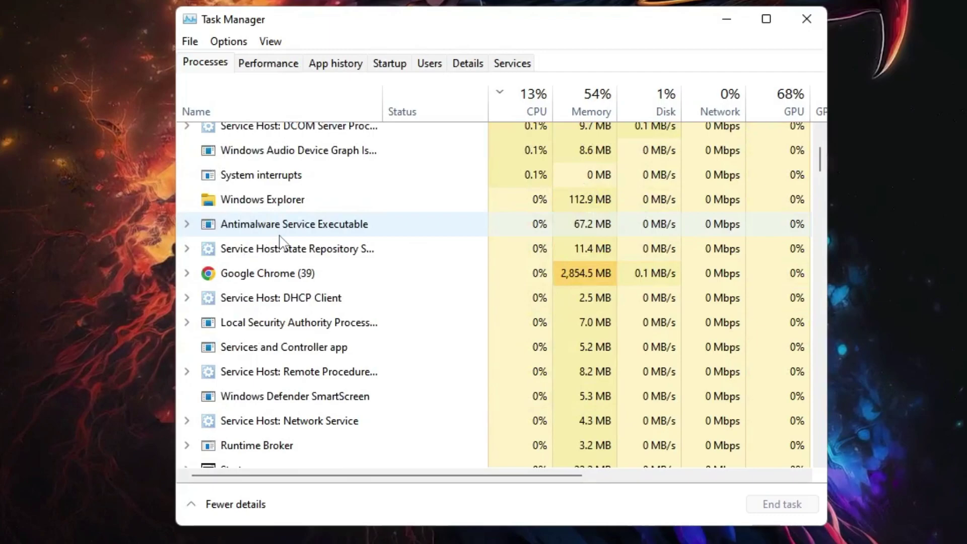
scroll(281, 244, down, 5)
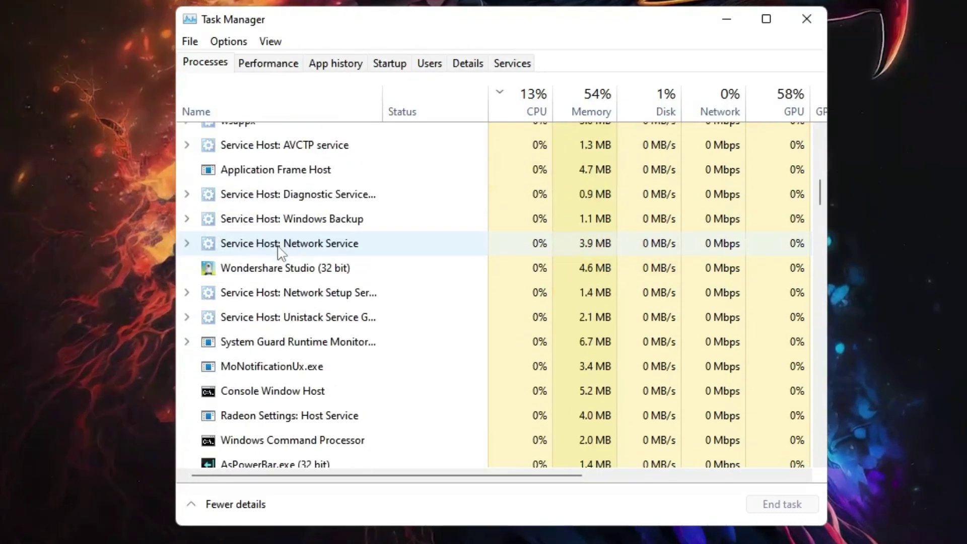
scroll(279, 249, down, 7)
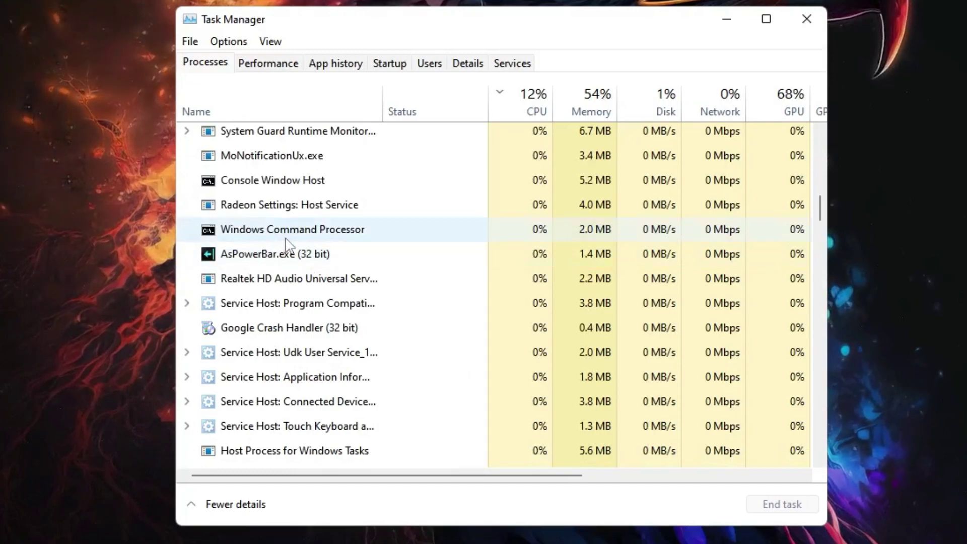
scroll(286, 239, down, 2)
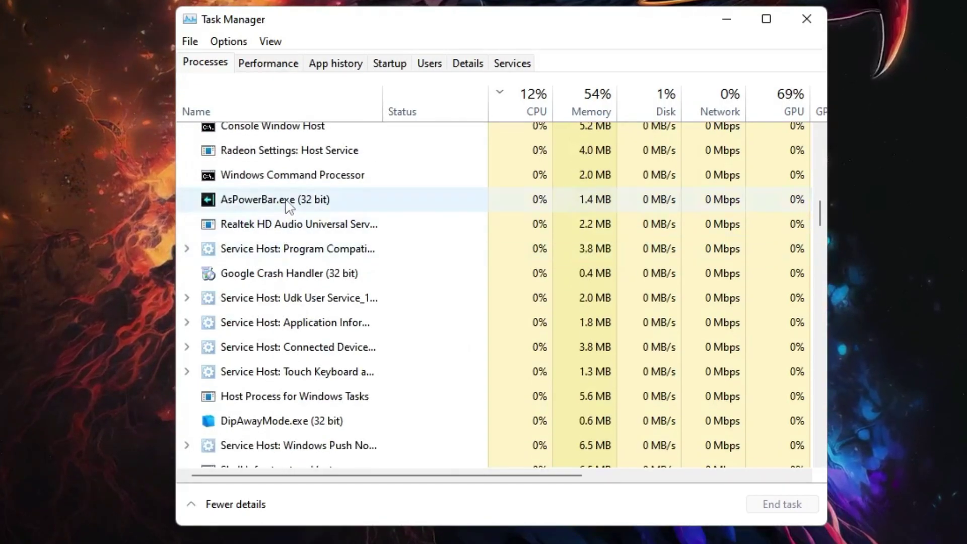
right_click(289, 204)
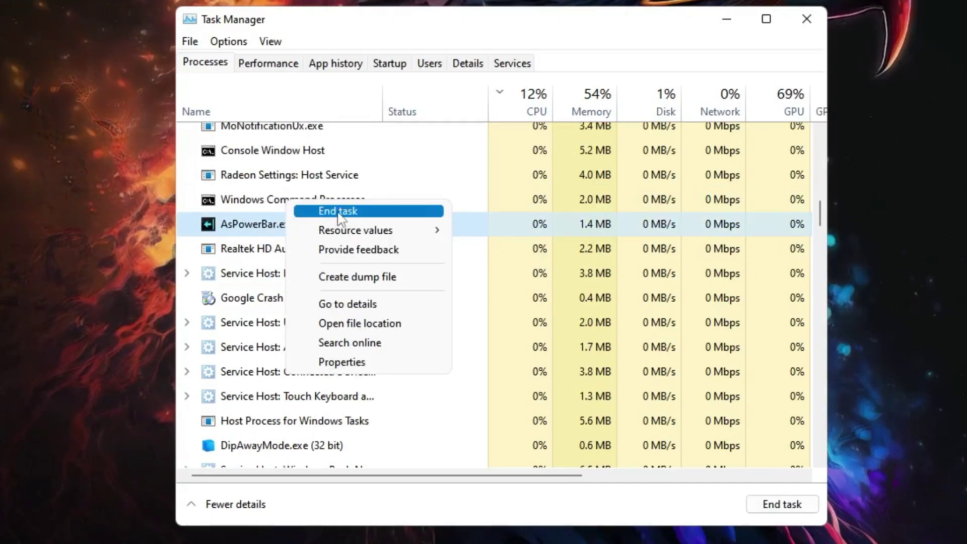
click(338, 176)
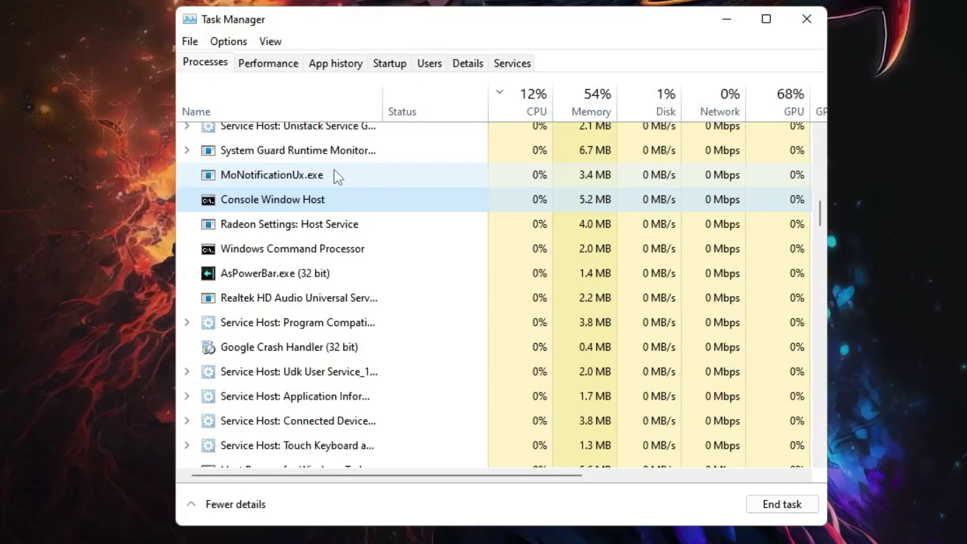
click(807, 19)
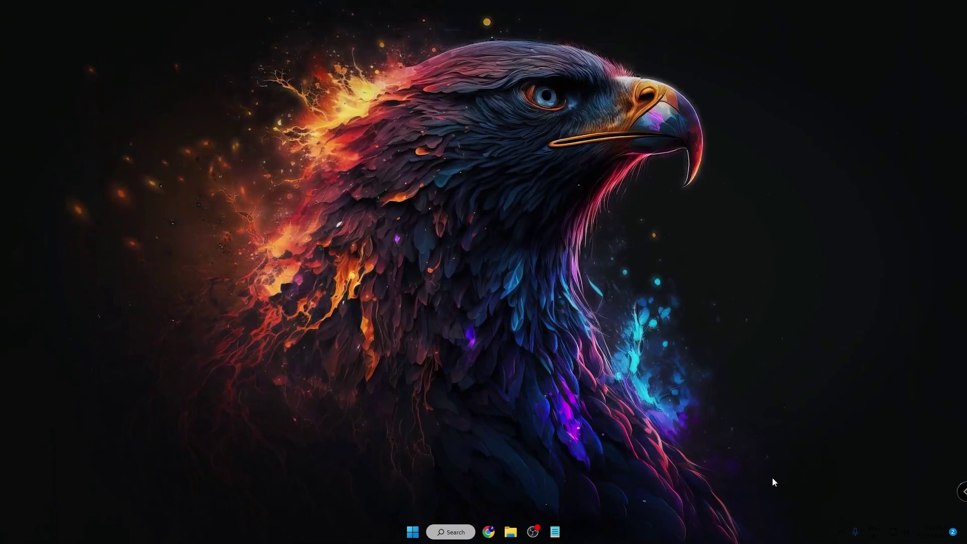
Quit Malwarebytes from the hidden system tray icons
click(841, 532)
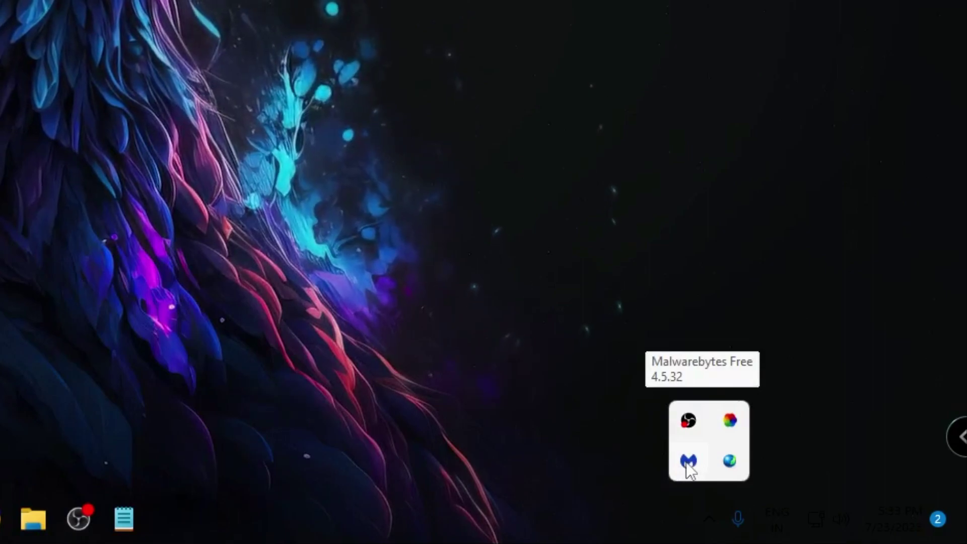
right_click(688, 463)
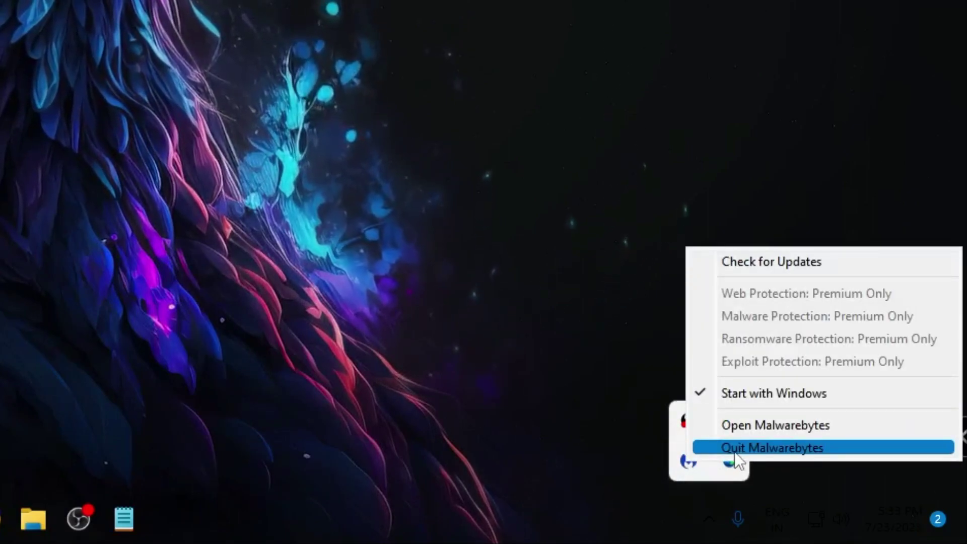
click(535, 426)
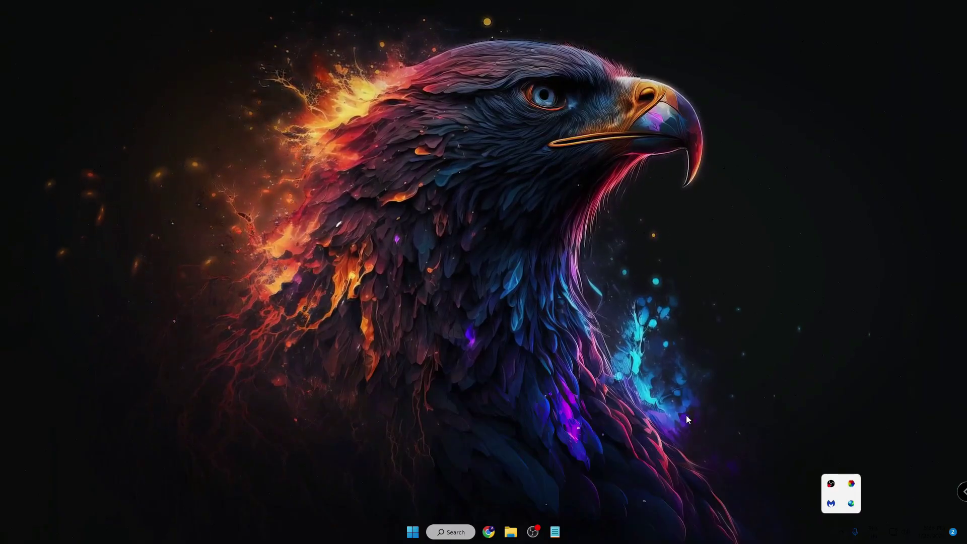
Check the Virus & threat protection settings in Windows Security, then close it
click(444, 533)
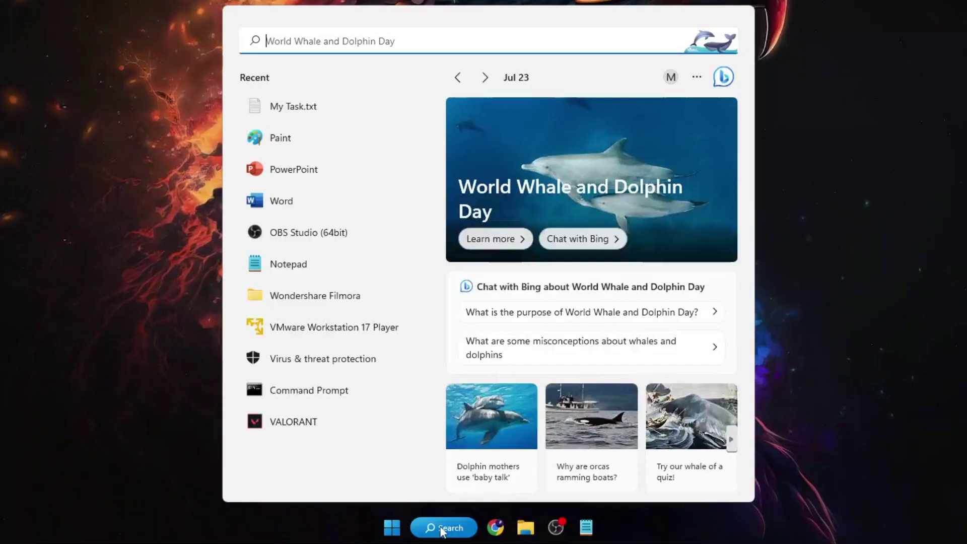
text(virus)
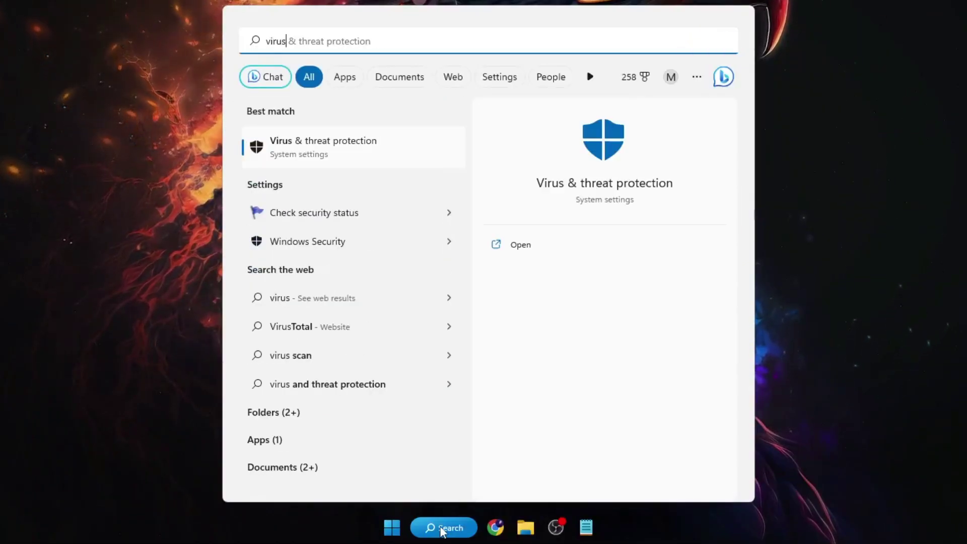
click(402, 151)
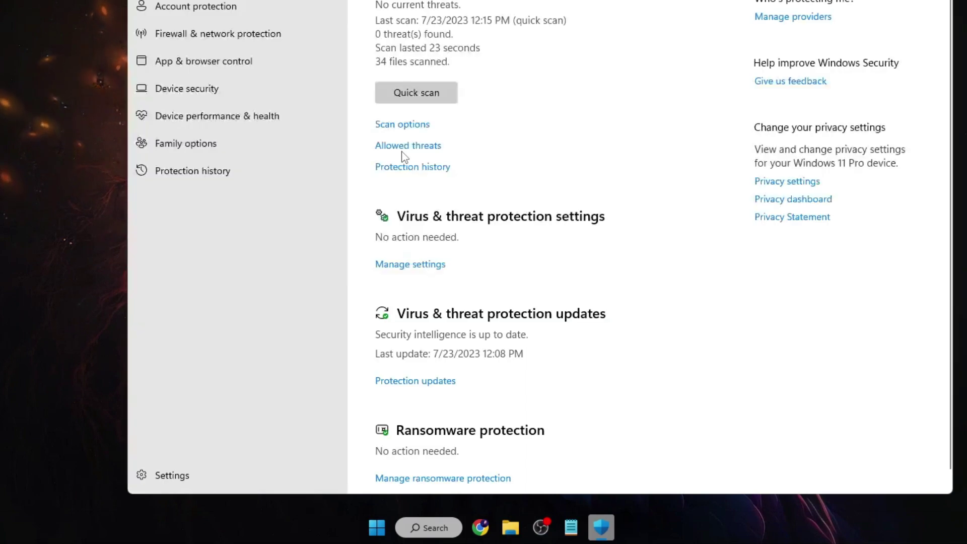
click(411, 264)
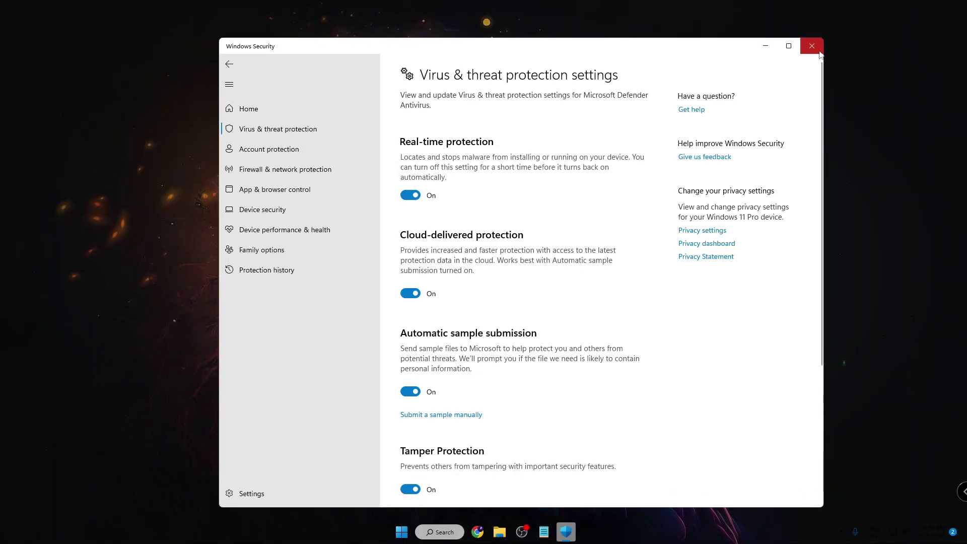
key(alt+F4)
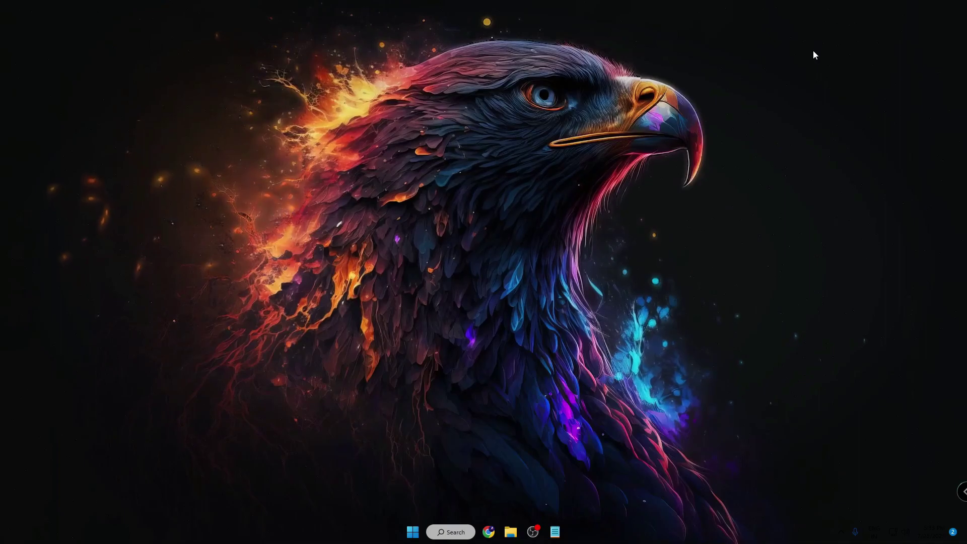
Open the C:\Riot Games\VALORANT folder in File Explorer
click(511, 532)
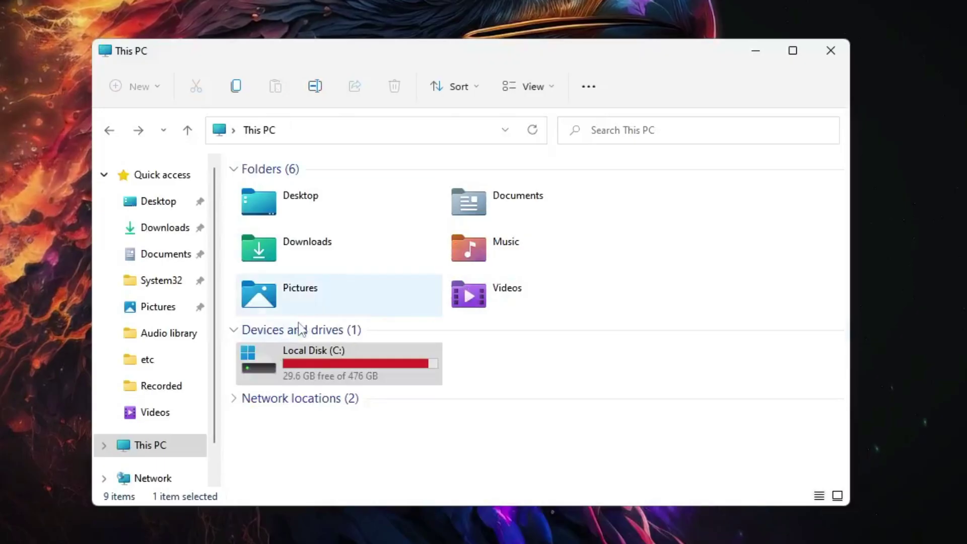
double_click(320, 357)
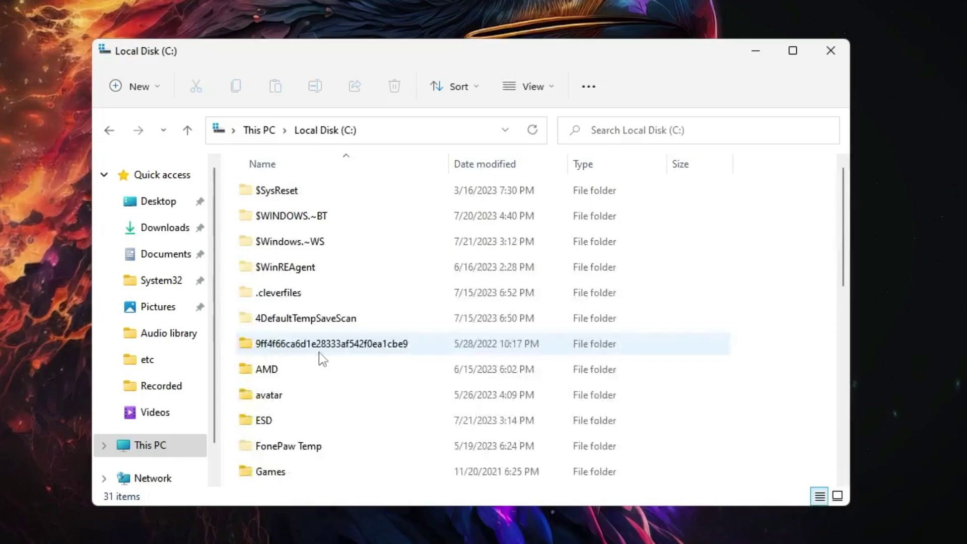
click(305, 323)
key(r)
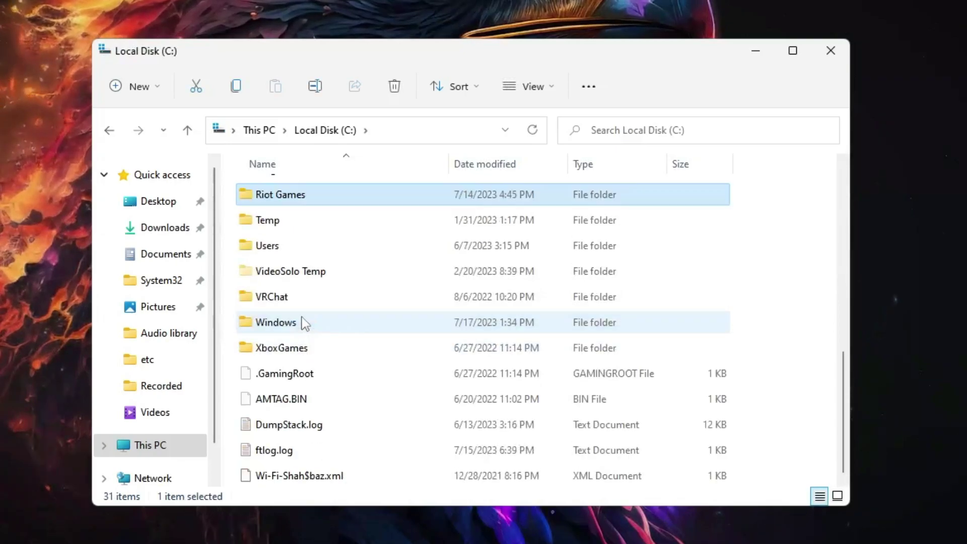
double_click(297, 201)
click(290, 221)
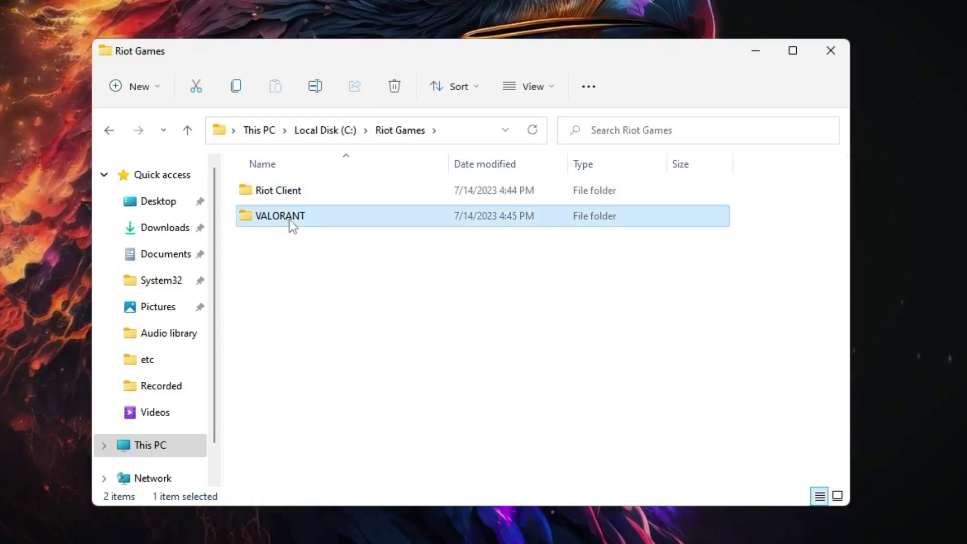
double_click(291, 220)
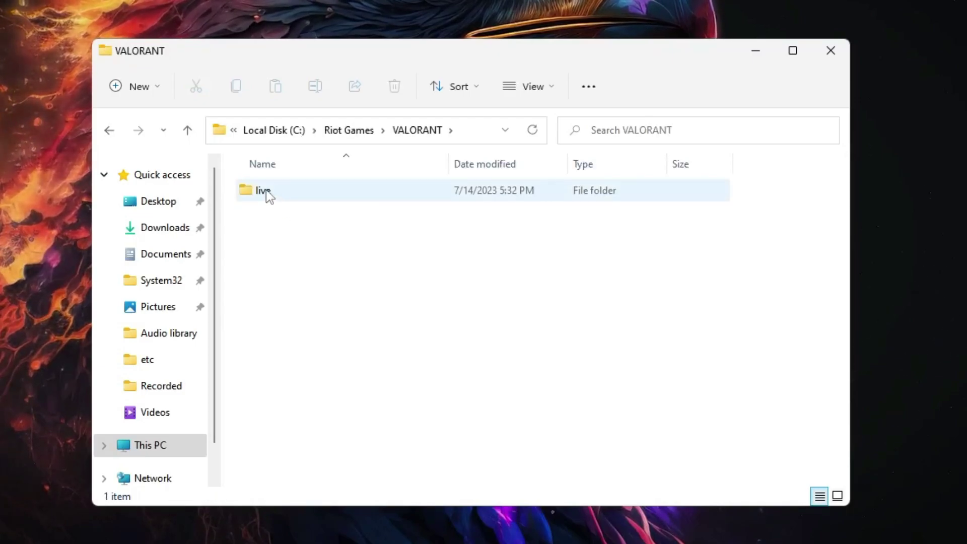
Go into live\ShooterGame\Binaries\Win64 and select VALORANT-Win64-Shipping.exe
double_click(281, 198)
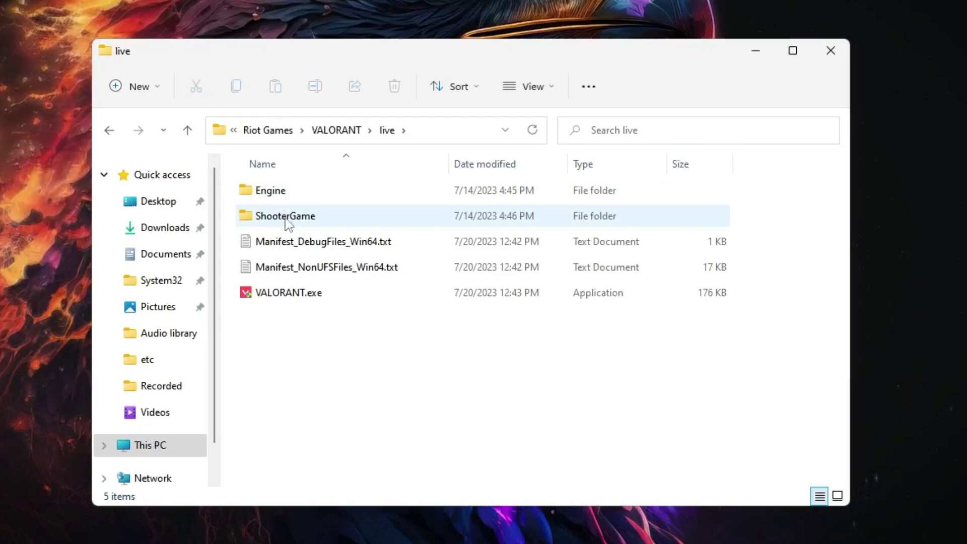
double_click(292, 218)
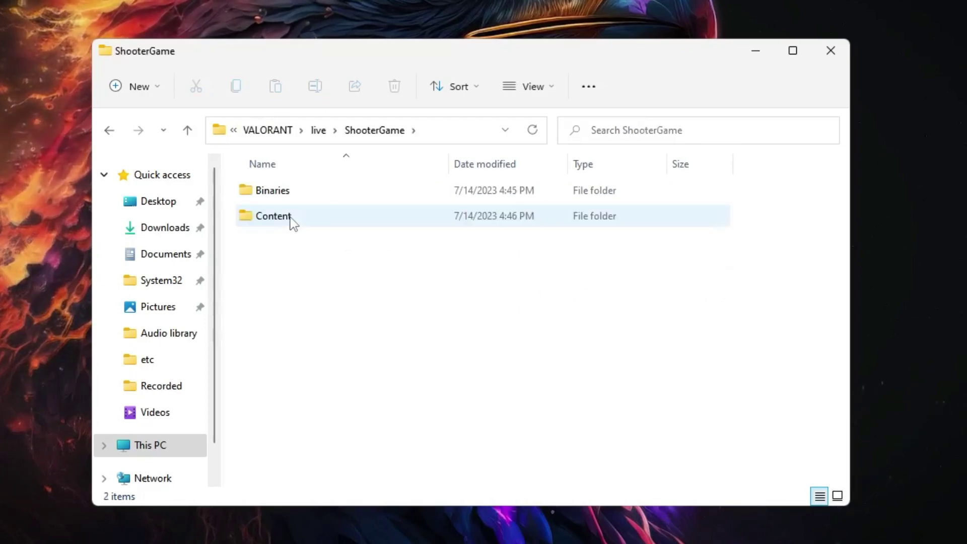
double_click(289, 194)
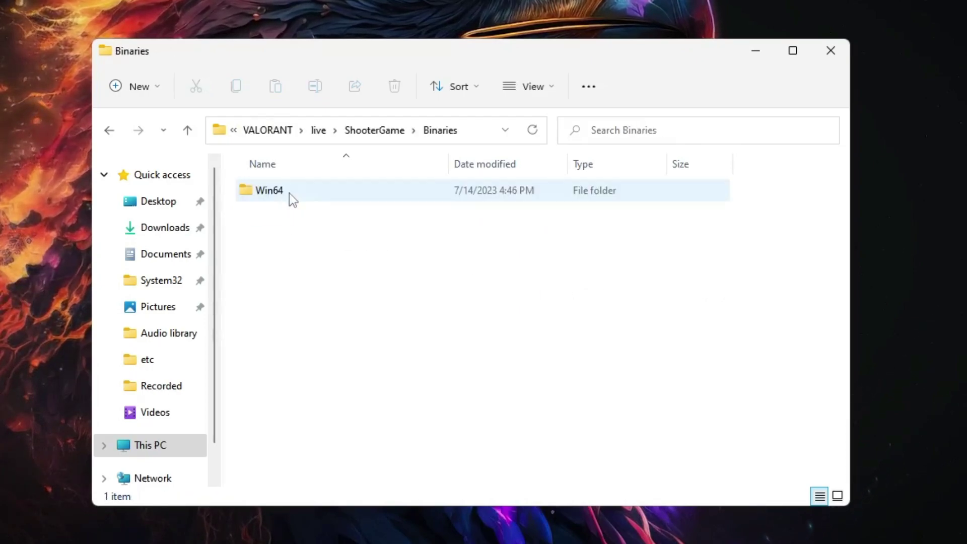
double_click(278, 198)
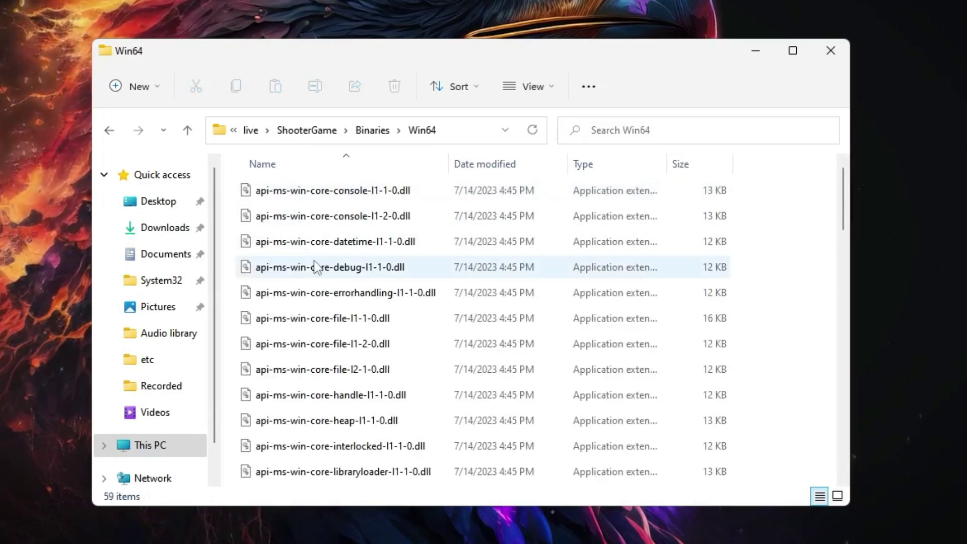
scroll(318, 275, down, 4)
scroll(320, 276, down, 10)
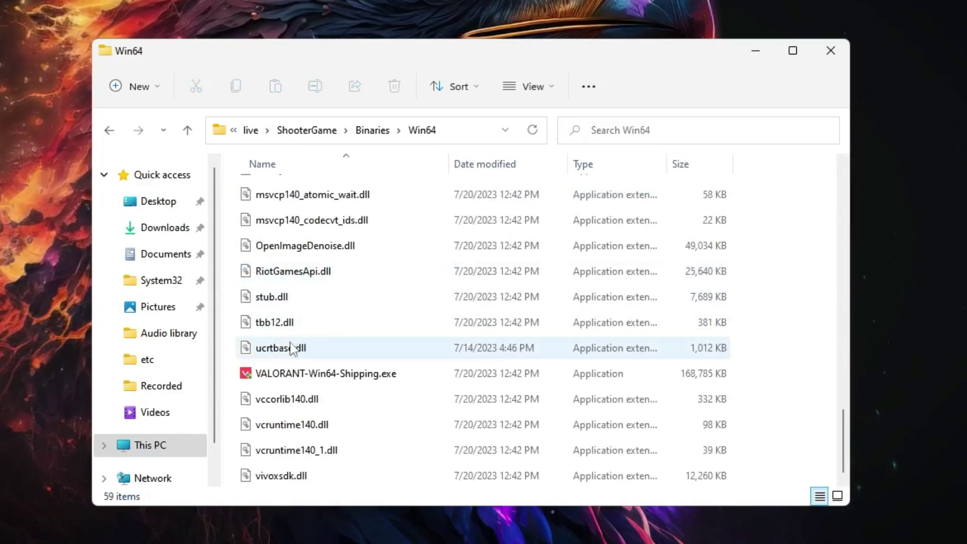
click(295, 379)
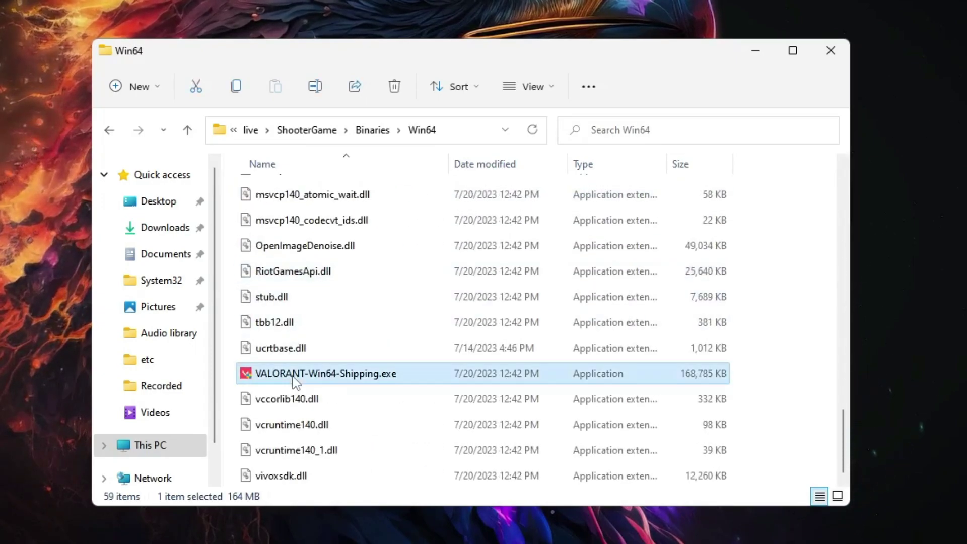
Confirm Run as administrator and Disable fullscreen optimizations in VALORANT-Win64-Shipping.exe's compatibility properties
right_click(339, 376)
click(405, 239)
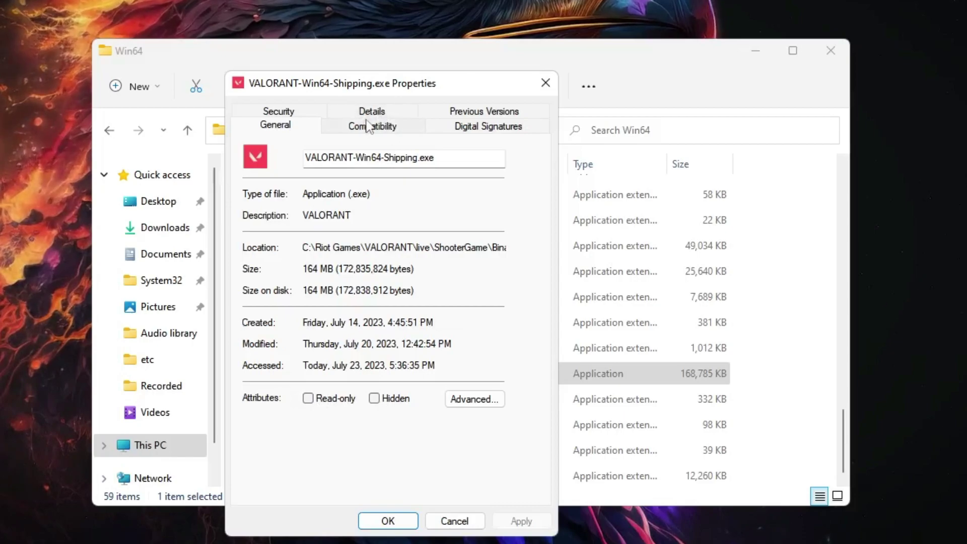
click(379, 128)
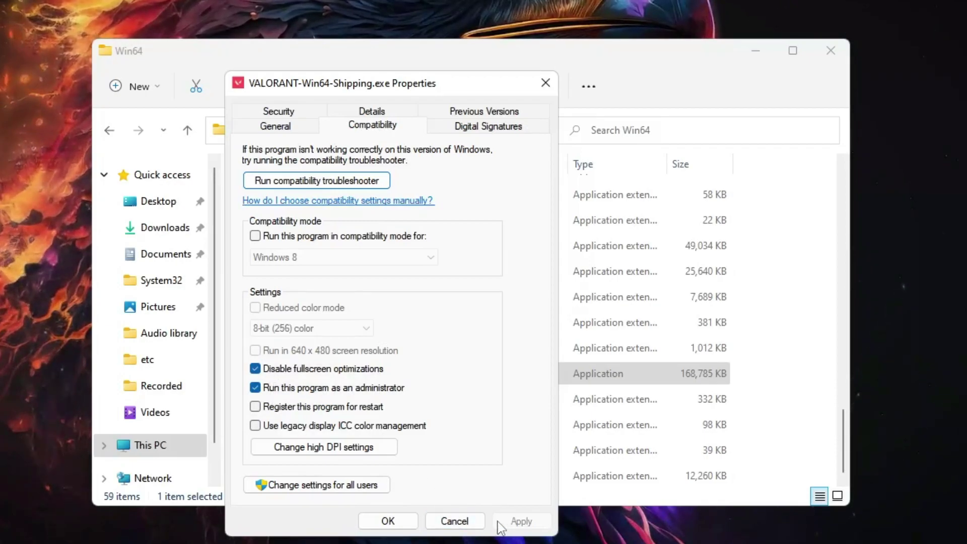
click(388, 521)
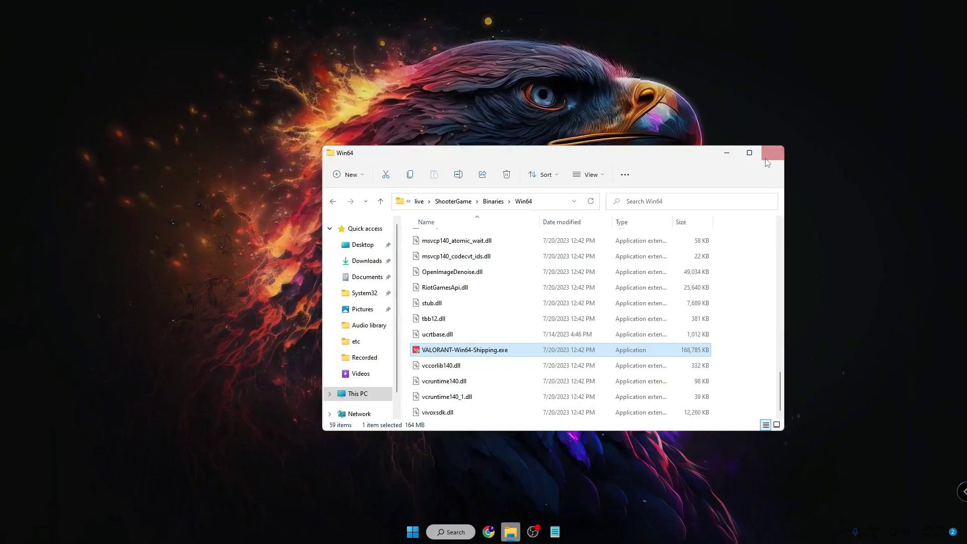
Close File Explorer and launch the Services app from Windows search
click(830, 50)
click(460, 527)
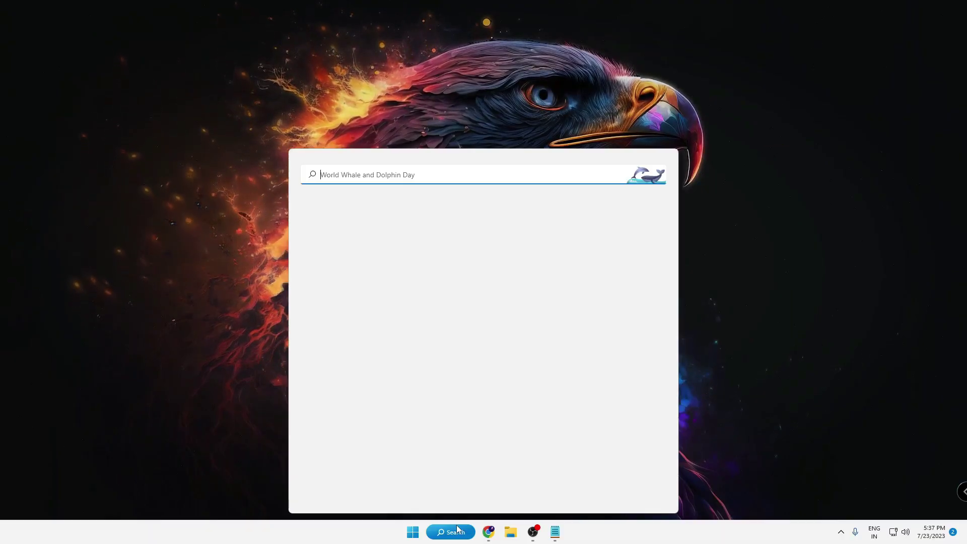
text(services)
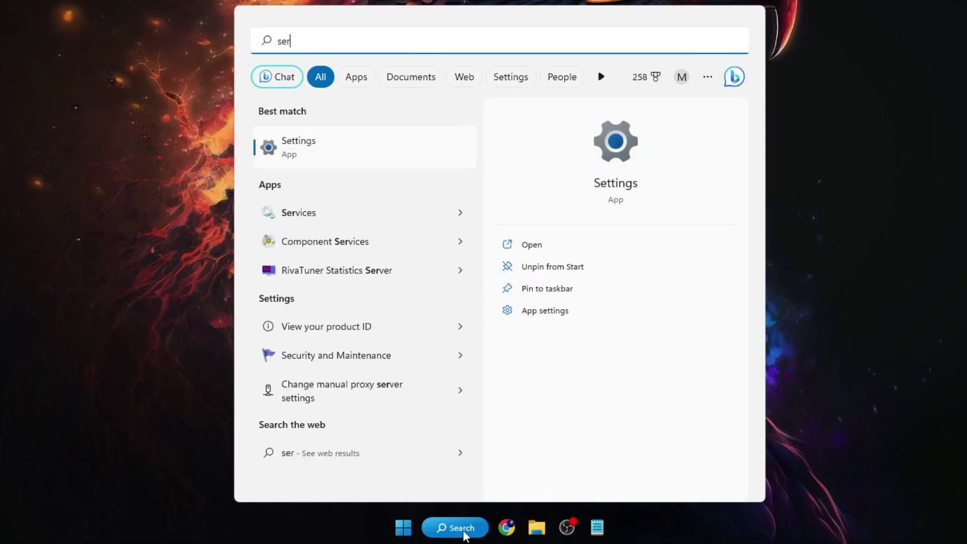
click(377, 164)
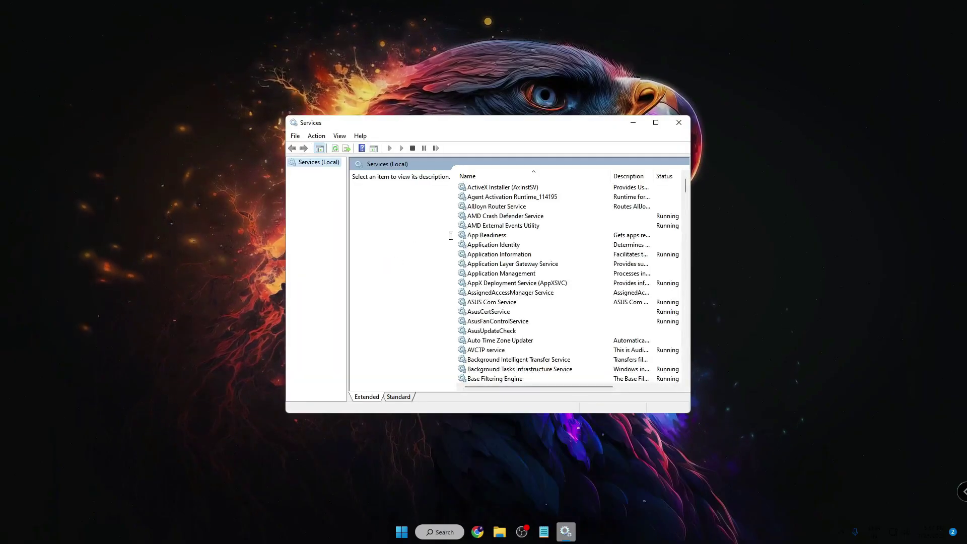
Set the vgc service to Automatic startup, start it, apply, and close Services
click(469, 236)
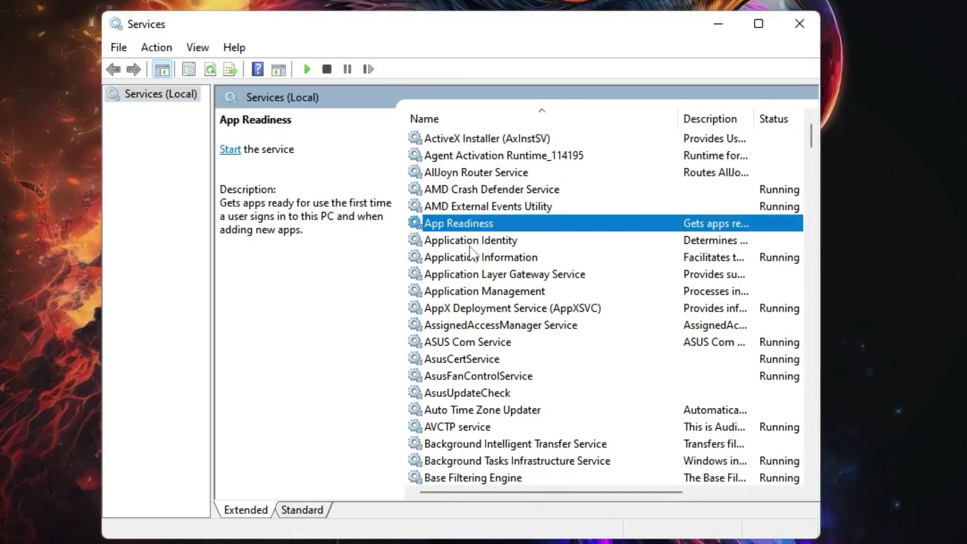
click(470, 246)
key(v)
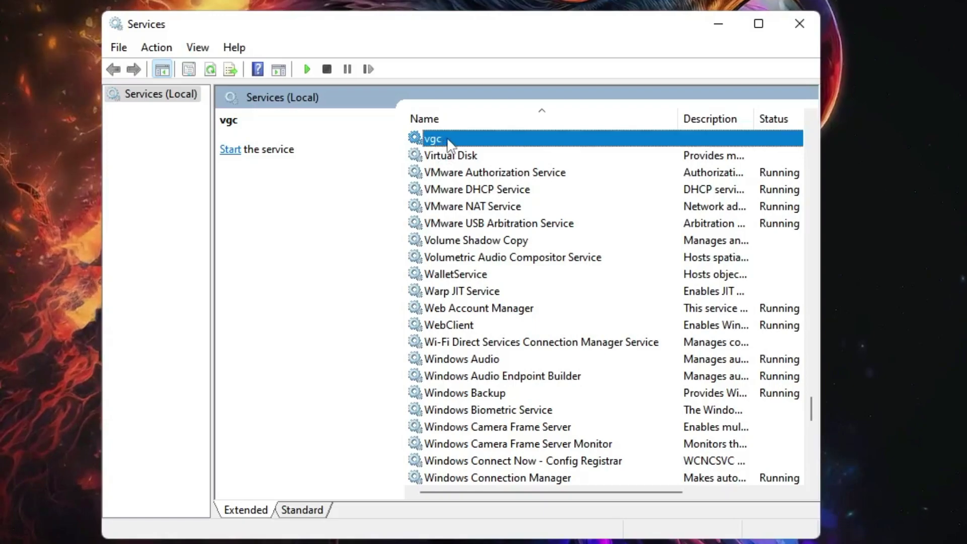
double_click(472, 142)
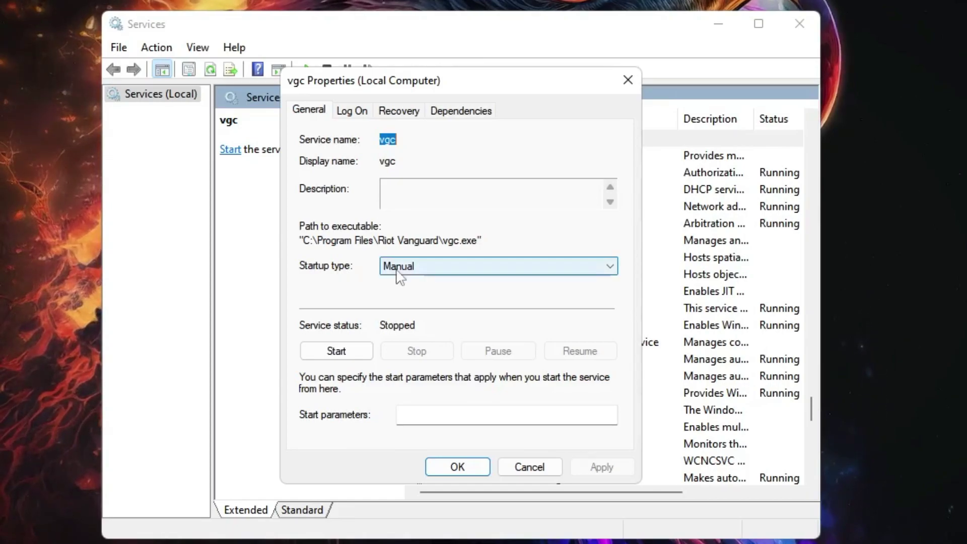
click(421, 271)
click(421, 295)
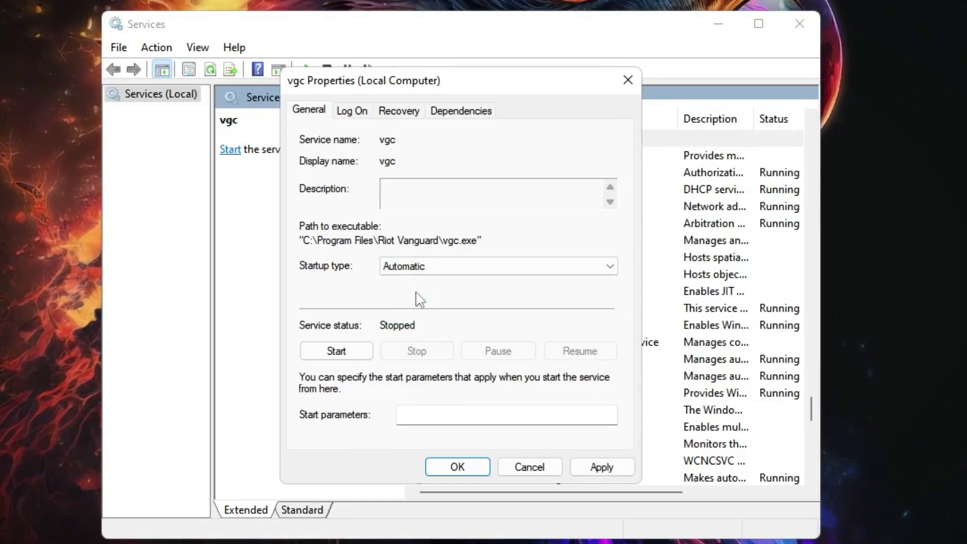
click(347, 352)
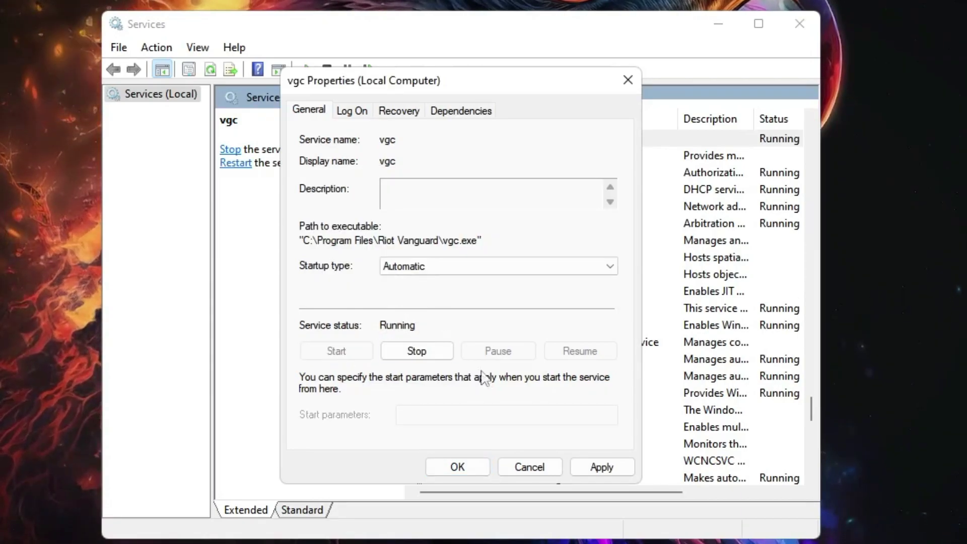
click(601, 467)
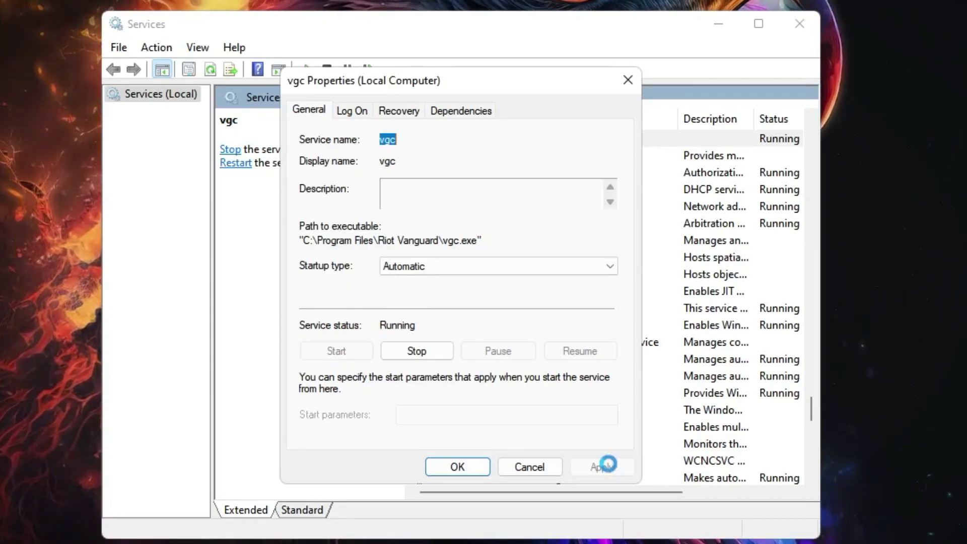
click(457, 467)
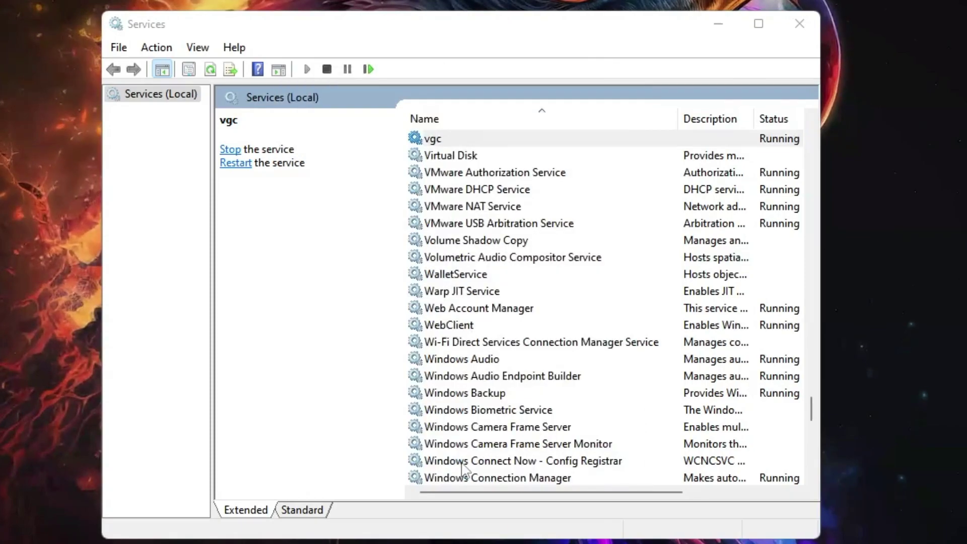
click(800, 24)
click(443, 530)
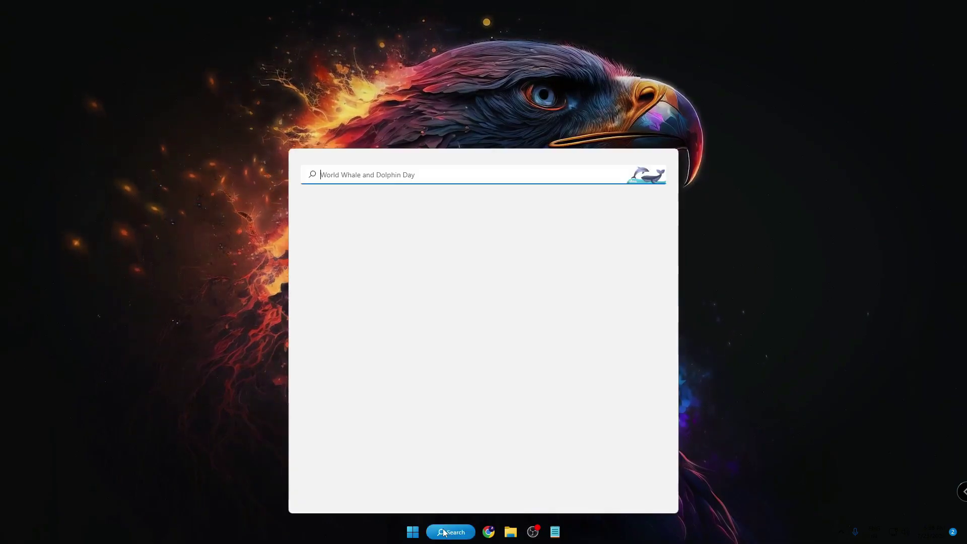
text(ms)
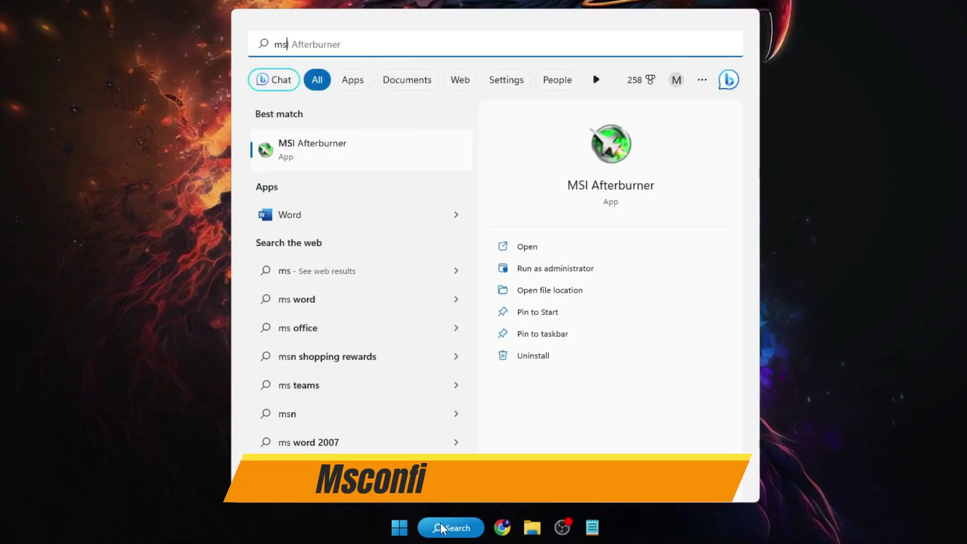
text(config)
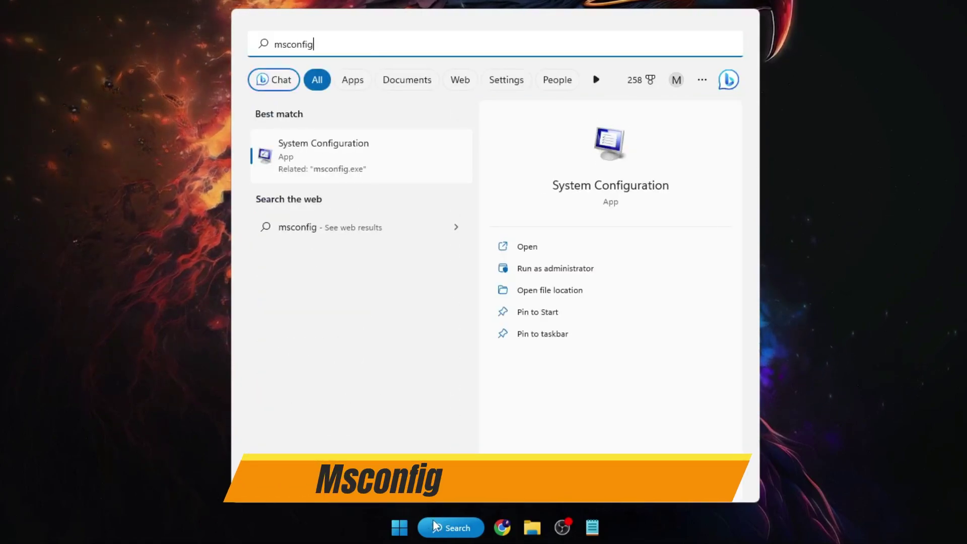
click(320, 145)
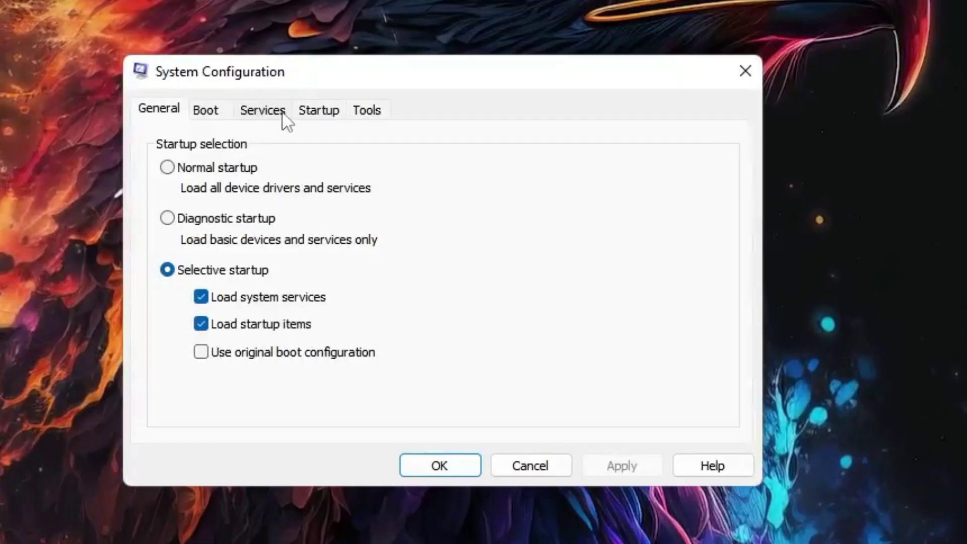
click(396, 65)
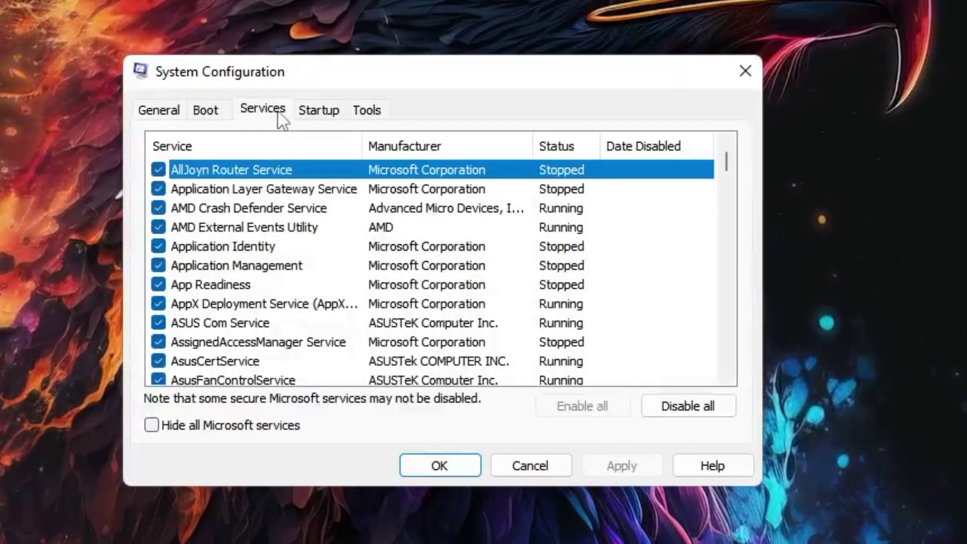
click(370, 132)
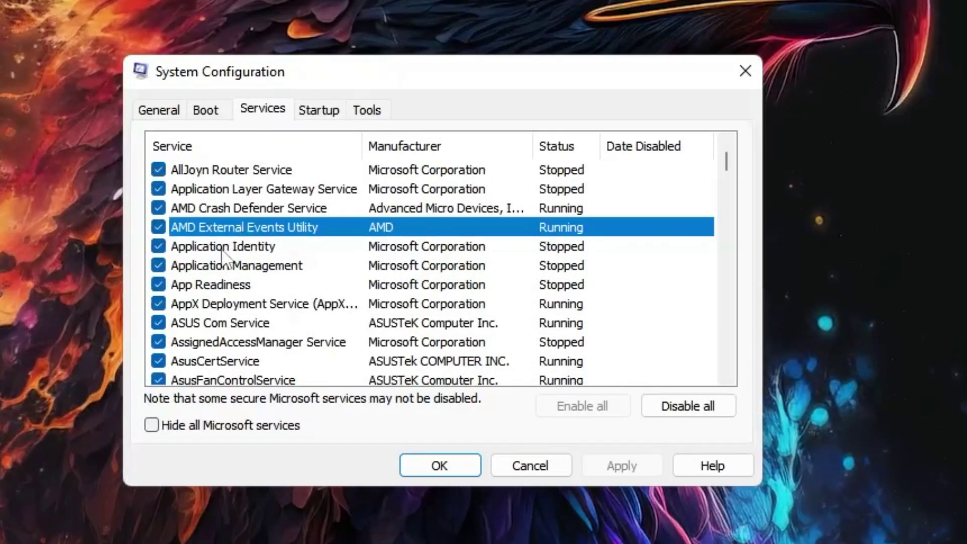
key(v)
click(187, 209)
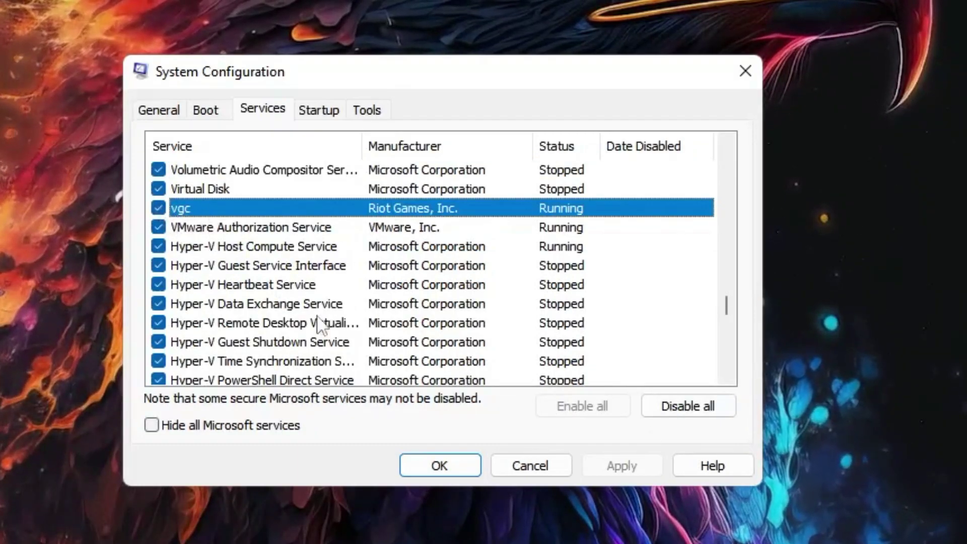
click(470, 460)
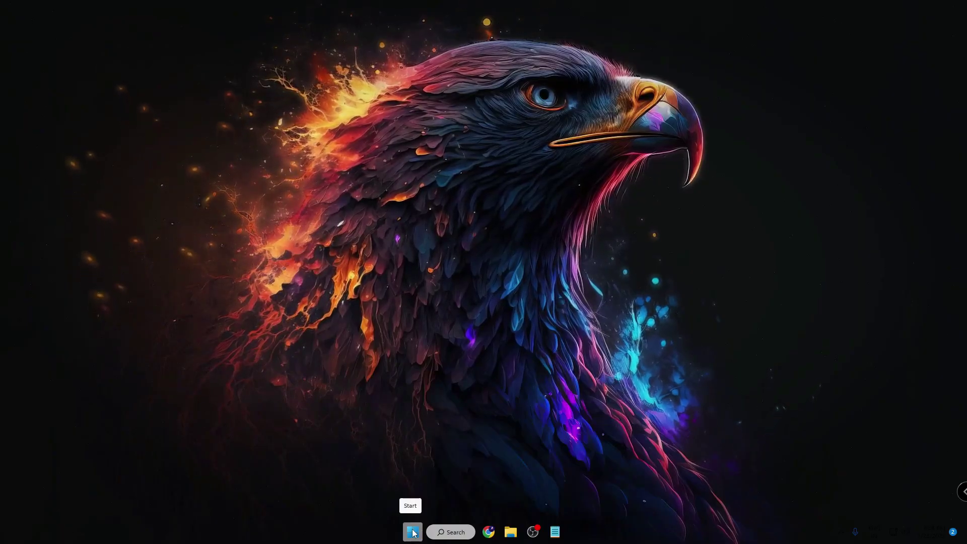
Open the %localappdata% folder via the Run dialog
right_click(414, 532)
click(387, 476)
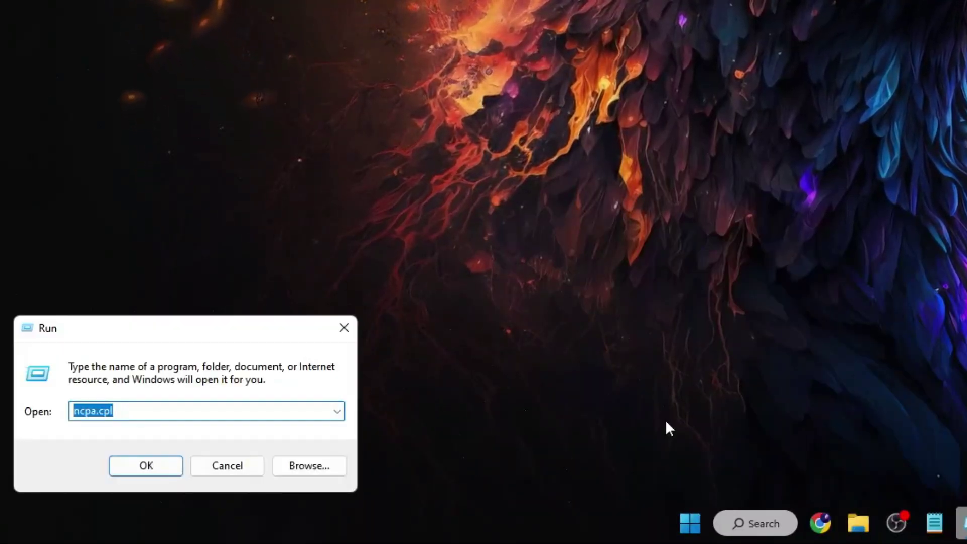
text(%locala)
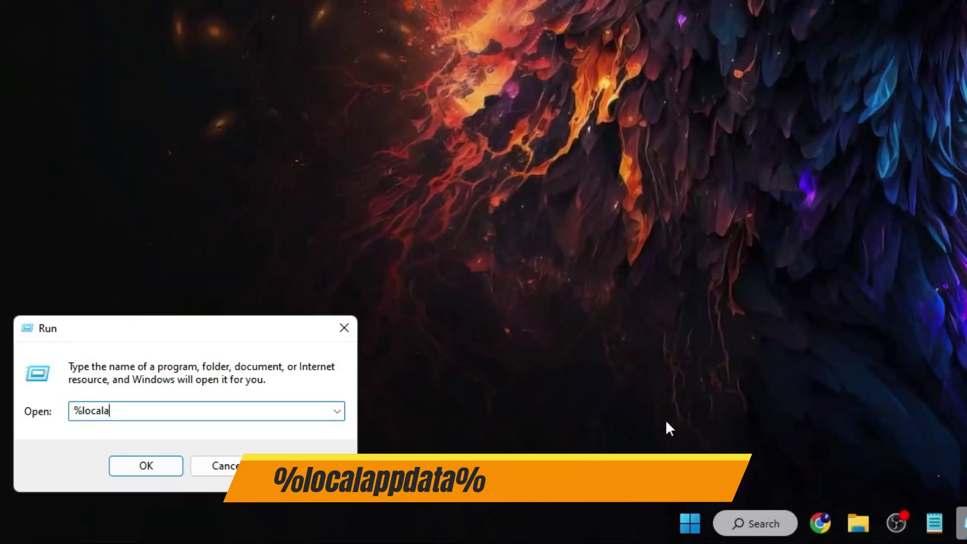
text(ppdata%)
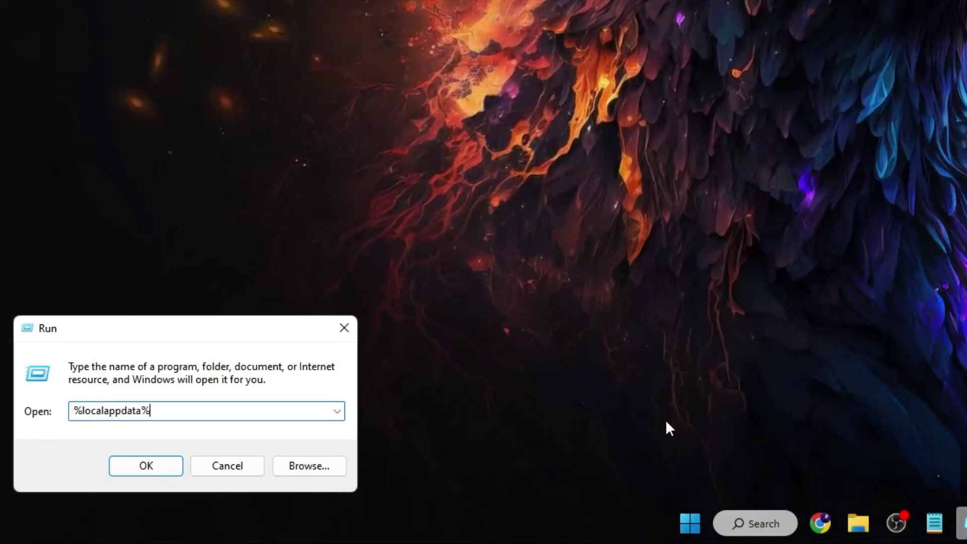
key(Return)
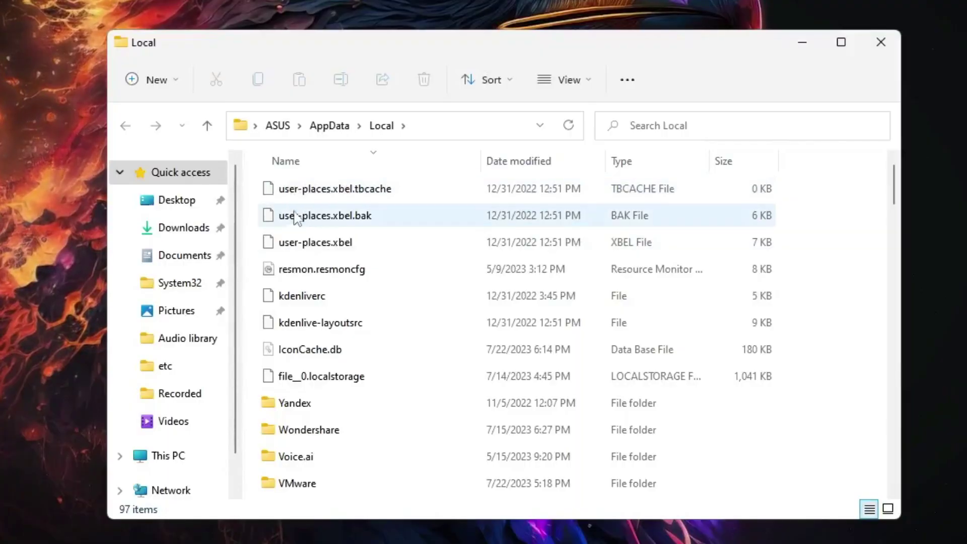
Navigate to Riot Games\Riot Client\Data and select RiotGamesPrivateSettings.yaml
scroll(299, 222, down, 3)
click(332, 458)
scroll(335, 379, down, 1)
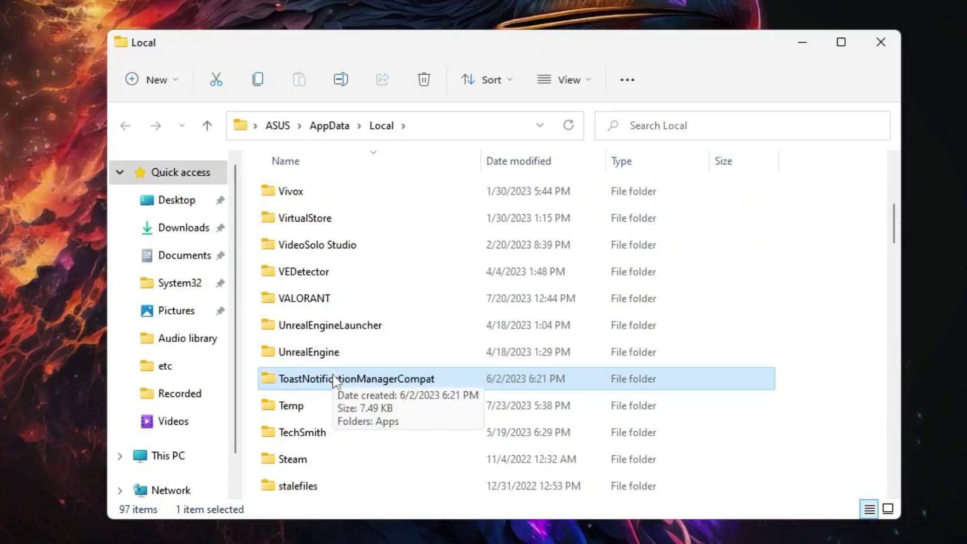
key(r)
double_click(328, 242)
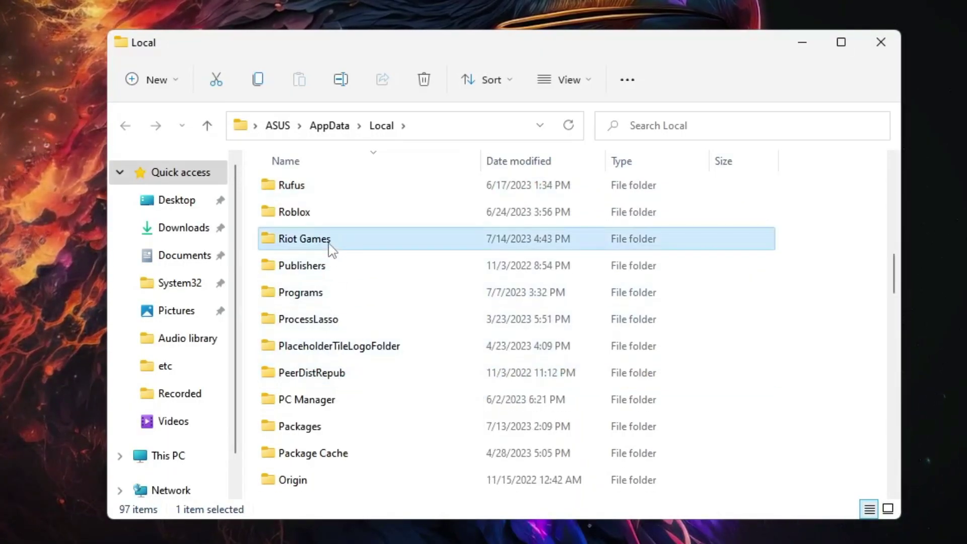
click(323, 216)
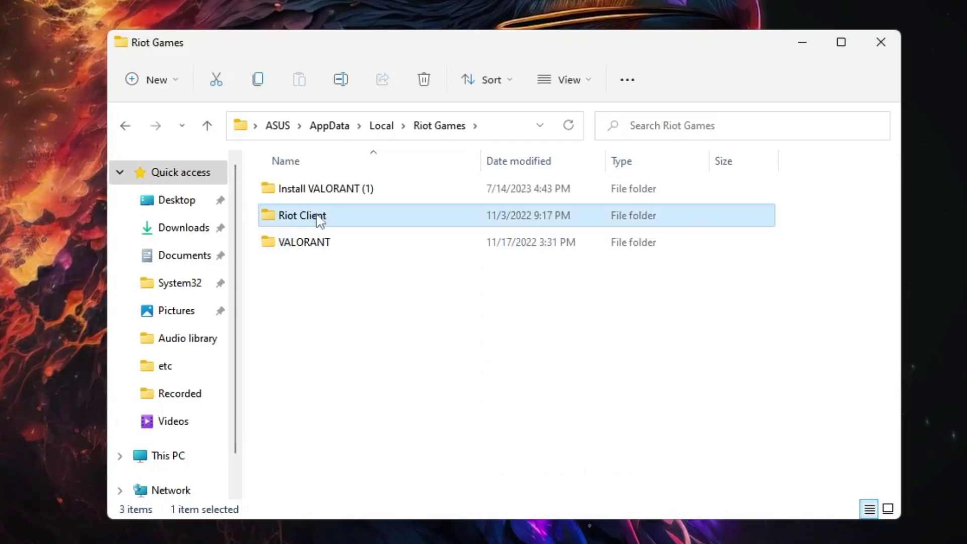
double_click(320, 220)
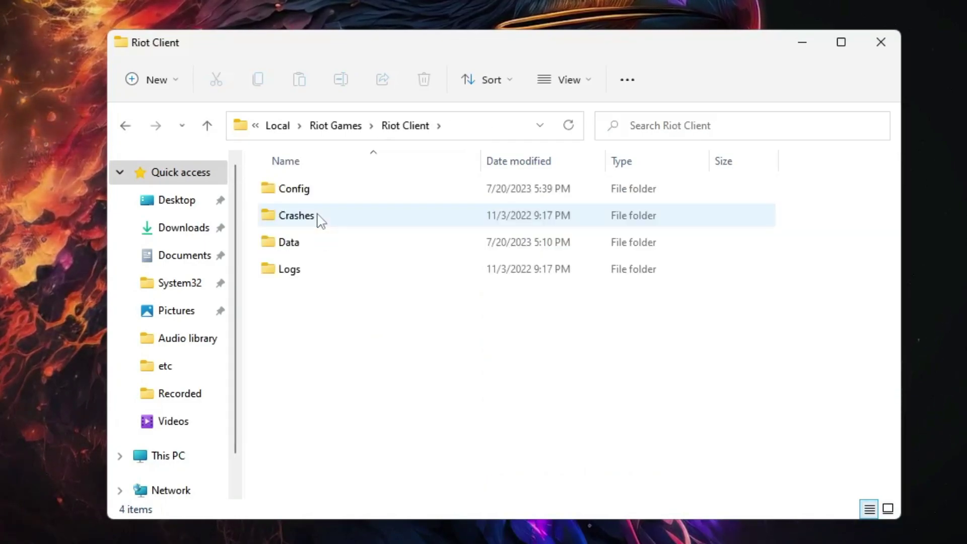
double_click(299, 242)
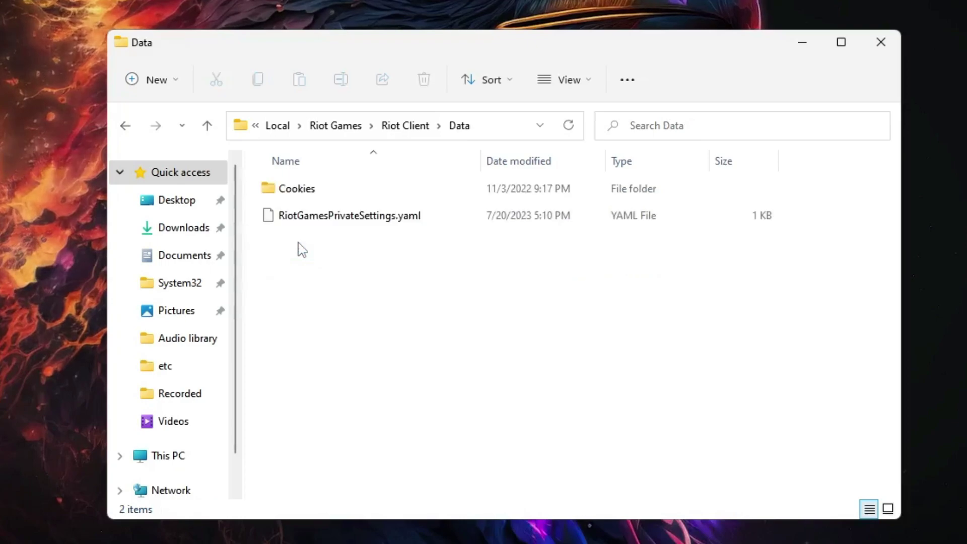
click(315, 219)
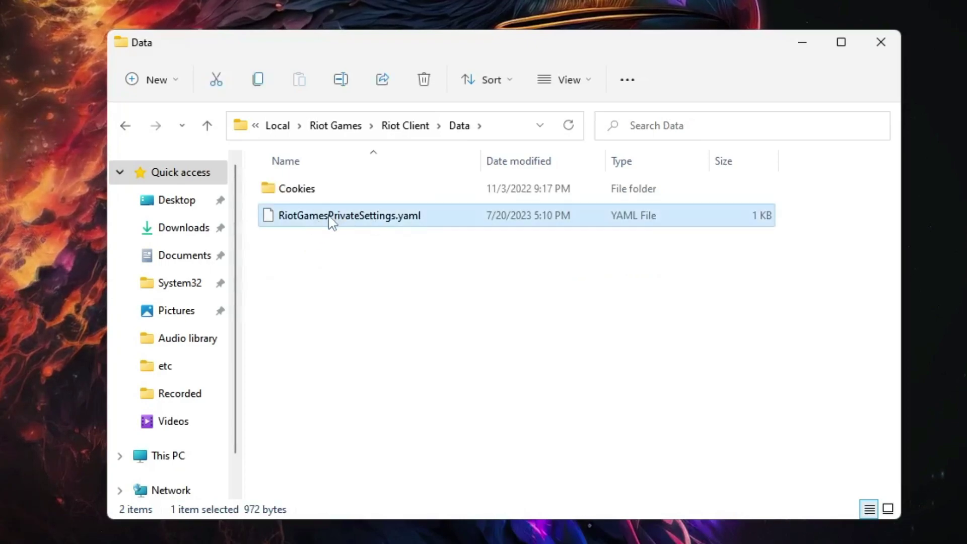
Rename RiotGamesPrivateSettings.yaml to RiotGamesPrivateSettings.yaml.1, accepting the extension-change warning
right_click(393, 222)
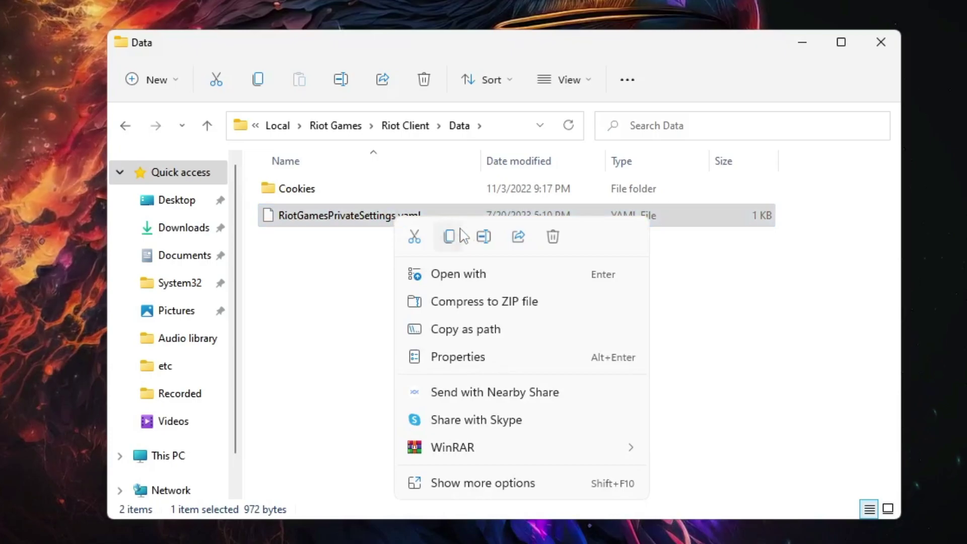
click(484, 238)
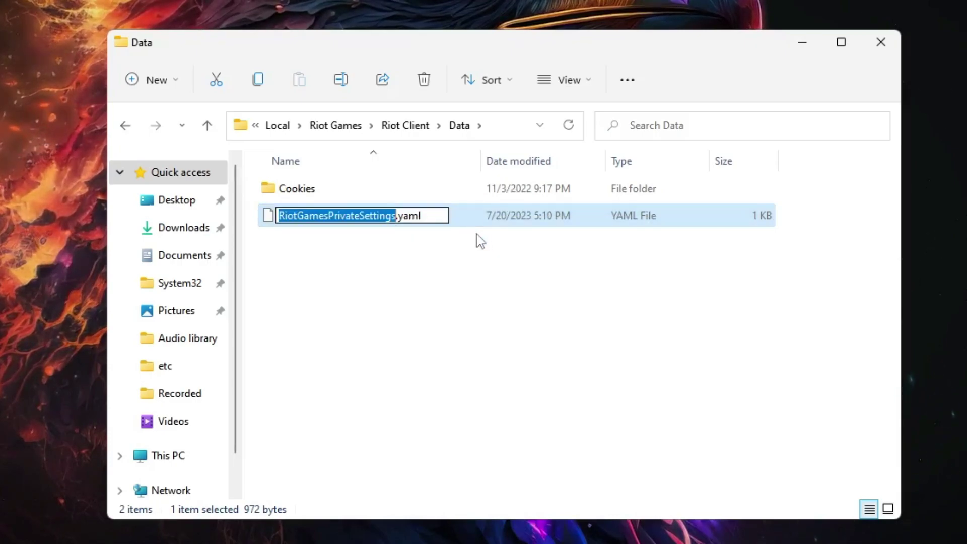
key(End)
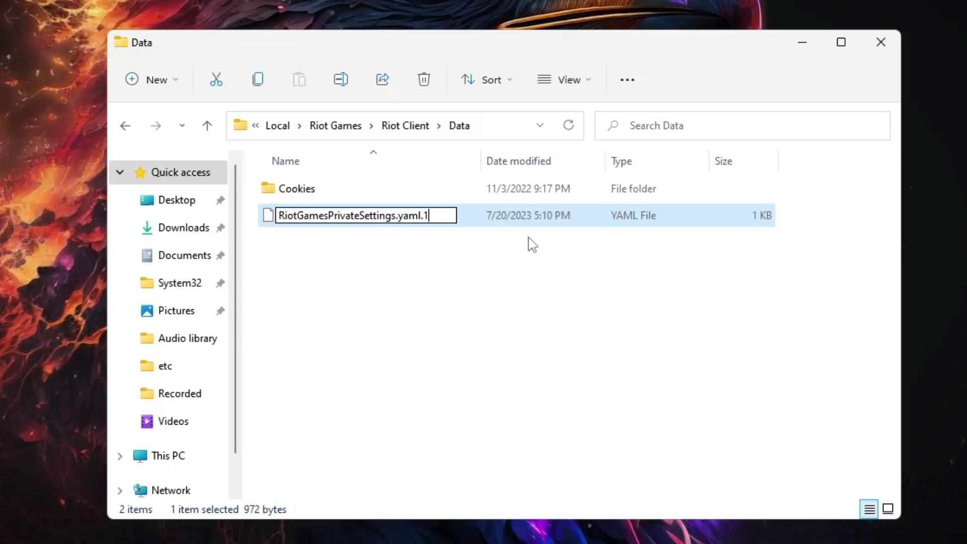
key(Return)
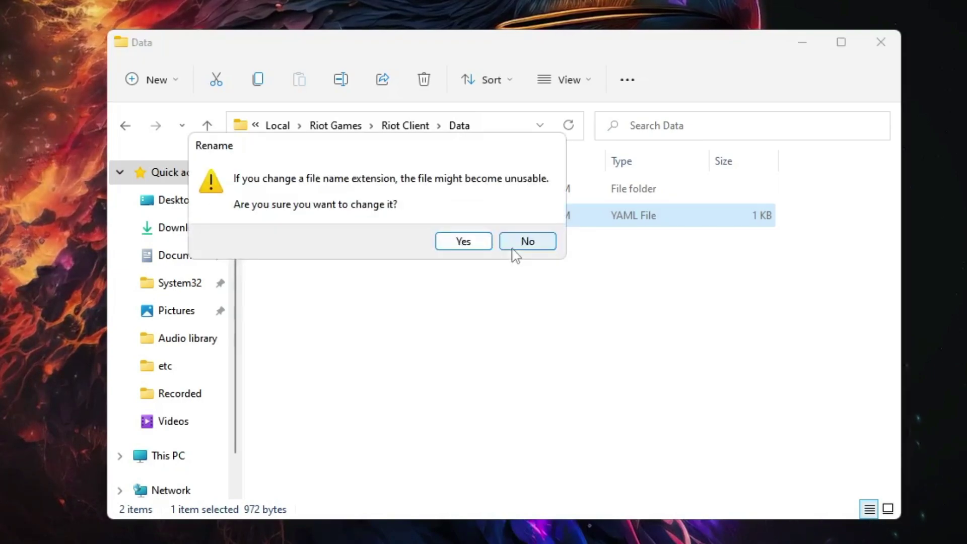
click(465, 245)
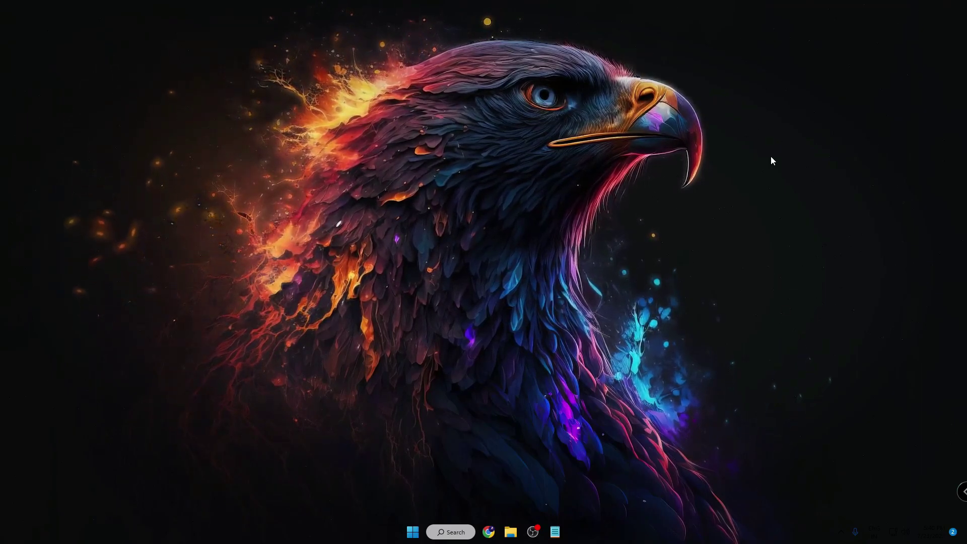
click(455, 533)
text(appp)
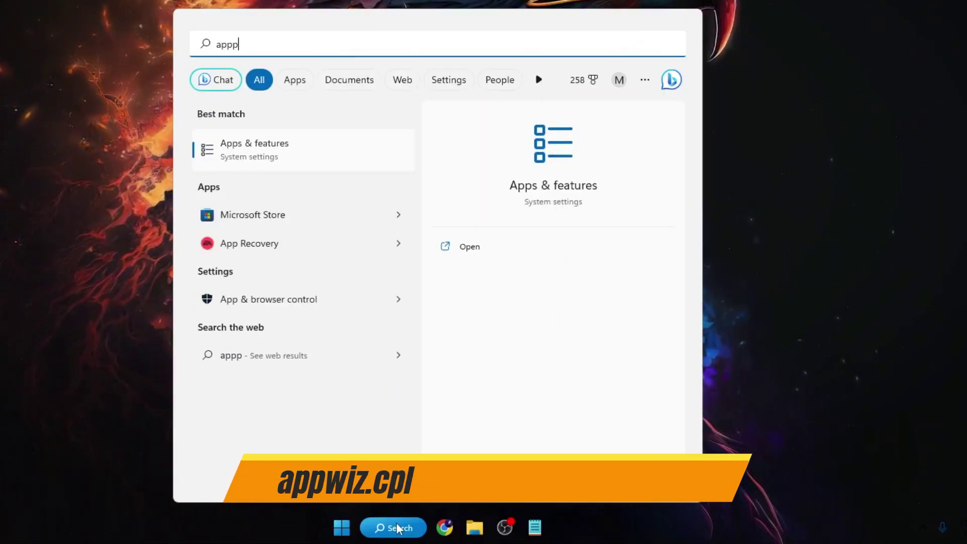
key(BackSpace)
text(wiz)
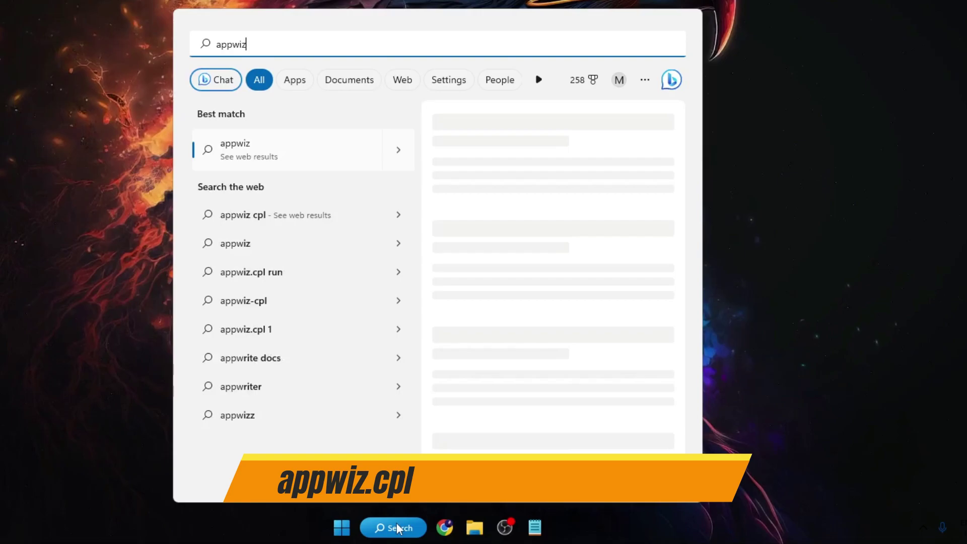
text(.cpl)
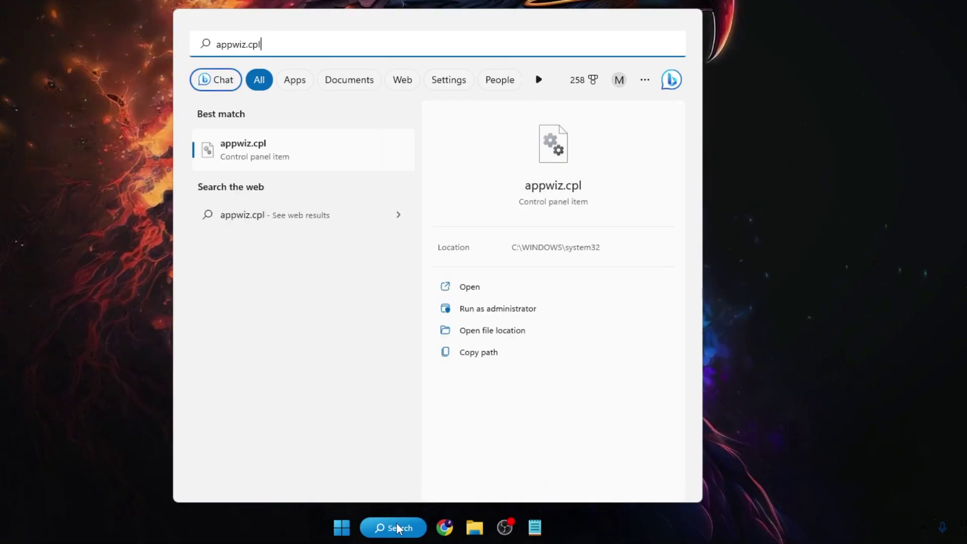
key(Return)
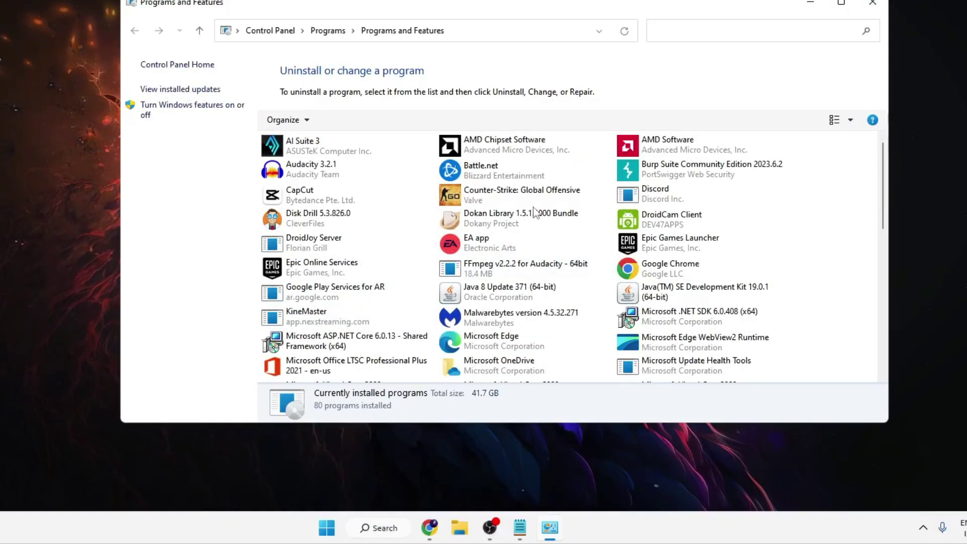
click(528, 213)
key(v)
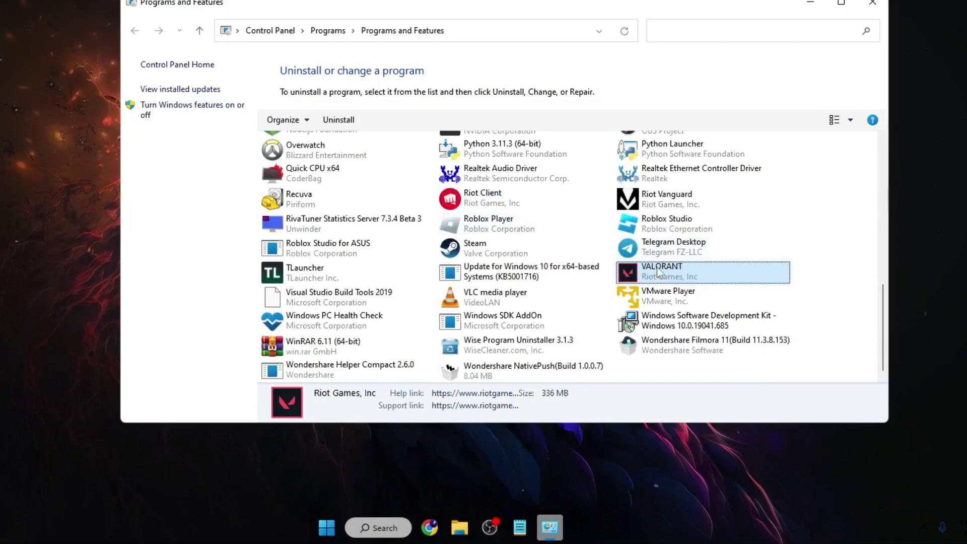
right_click(661, 272)
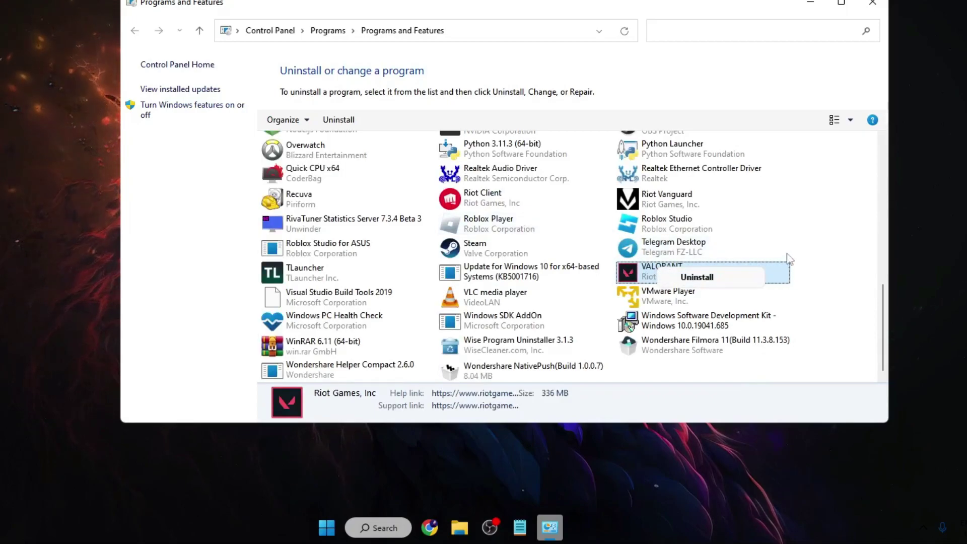
click(795, 222)
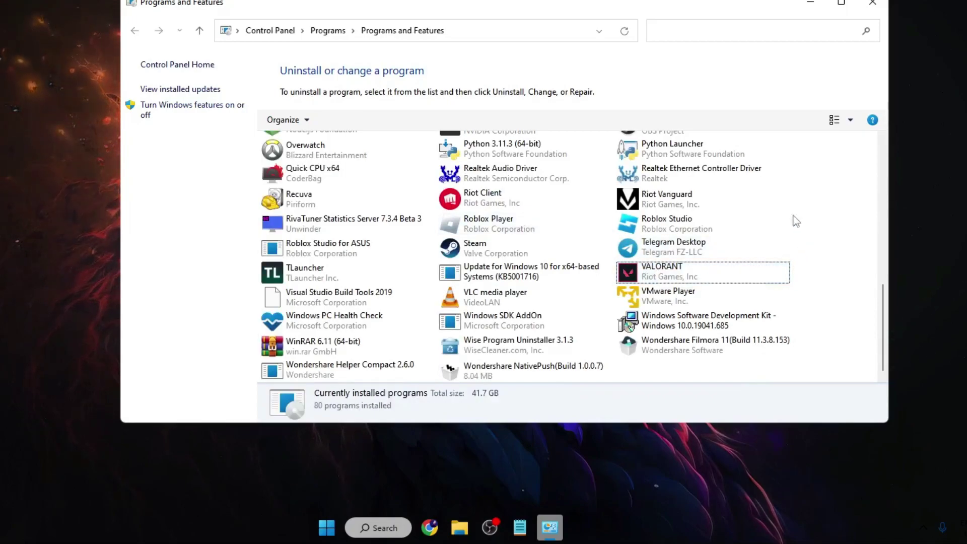
click(873, 2)
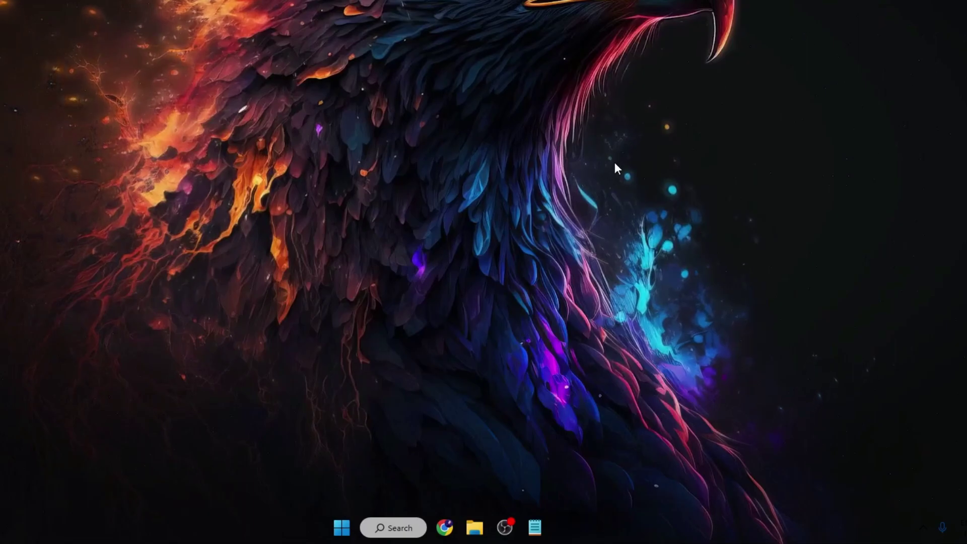
Search for 'update' and open the Windows Update settings page
click(398, 528)
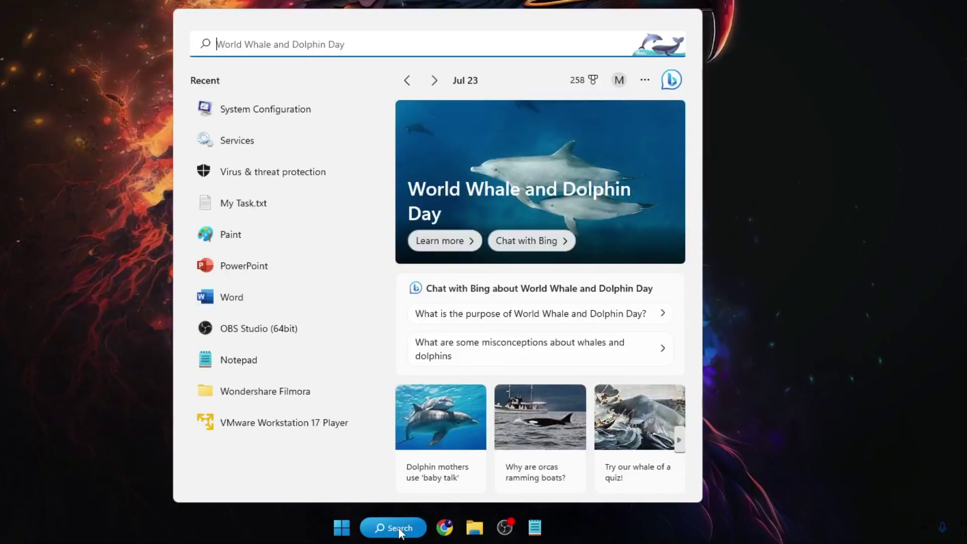
text(updayt)
key(BackSpace)
key(BackSpace)
text(te)
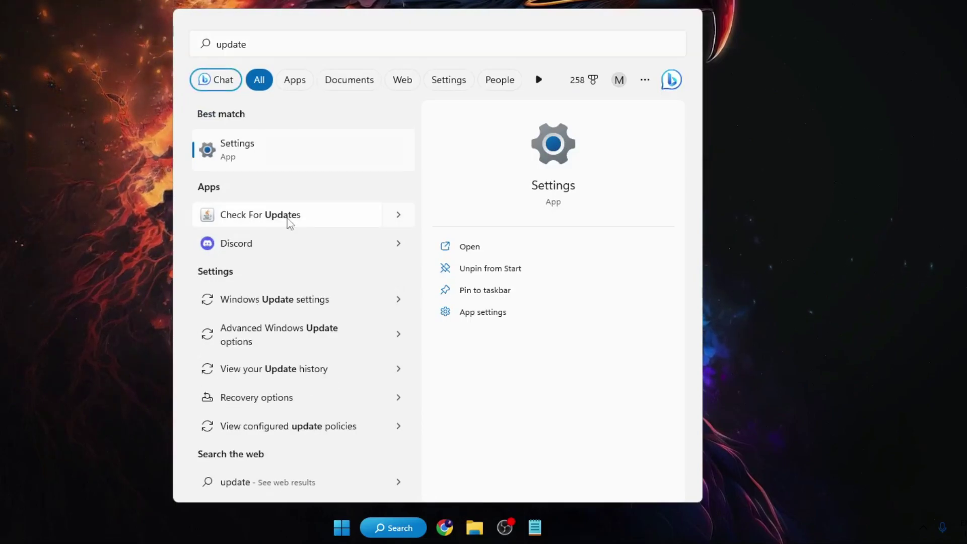
click(289, 222)
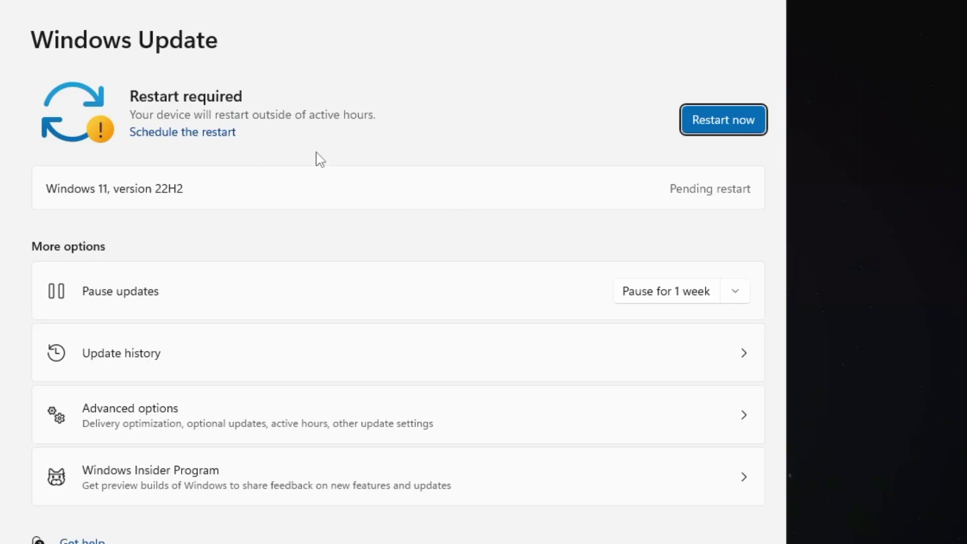